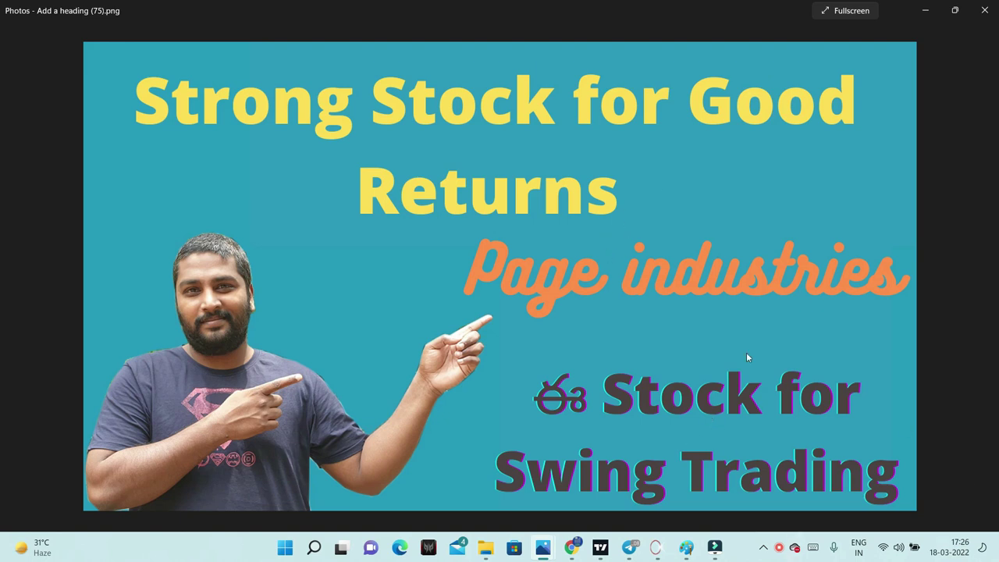
# Step: Switch to the Page Industries page on Screener in Chrome and review the company's key ratios and About summary
pyautogui.click(571, 551)
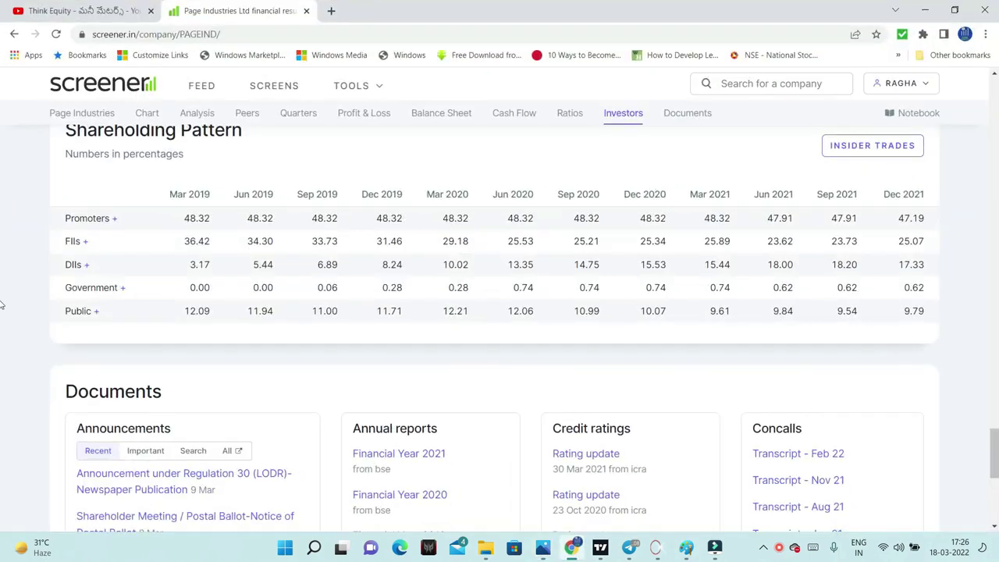
pyautogui.moveTo(995, 429); pyautogui.dragTo(996, 76)
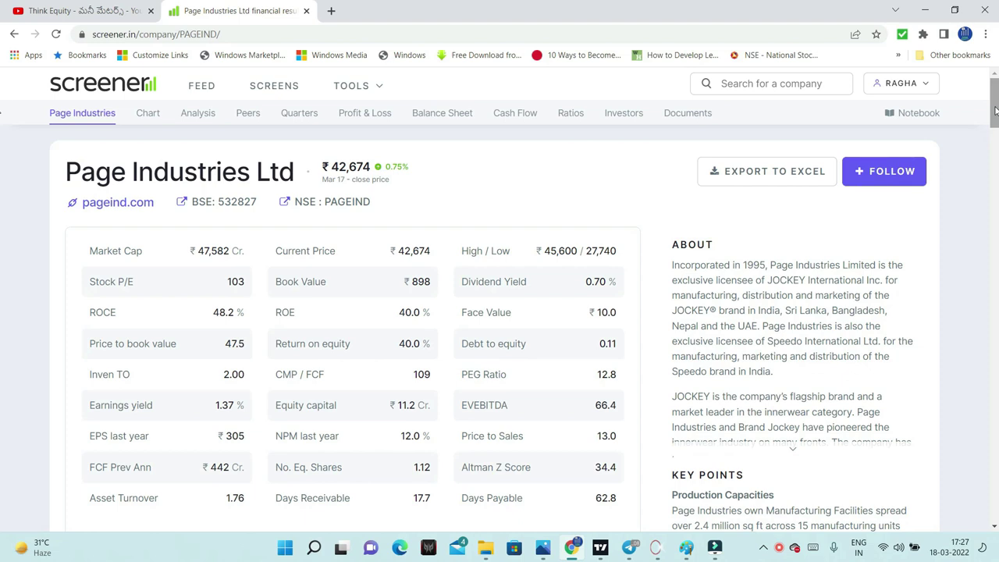
pyautogui.moveTo(994, 109); pyautogui.dragTo(994, 116)
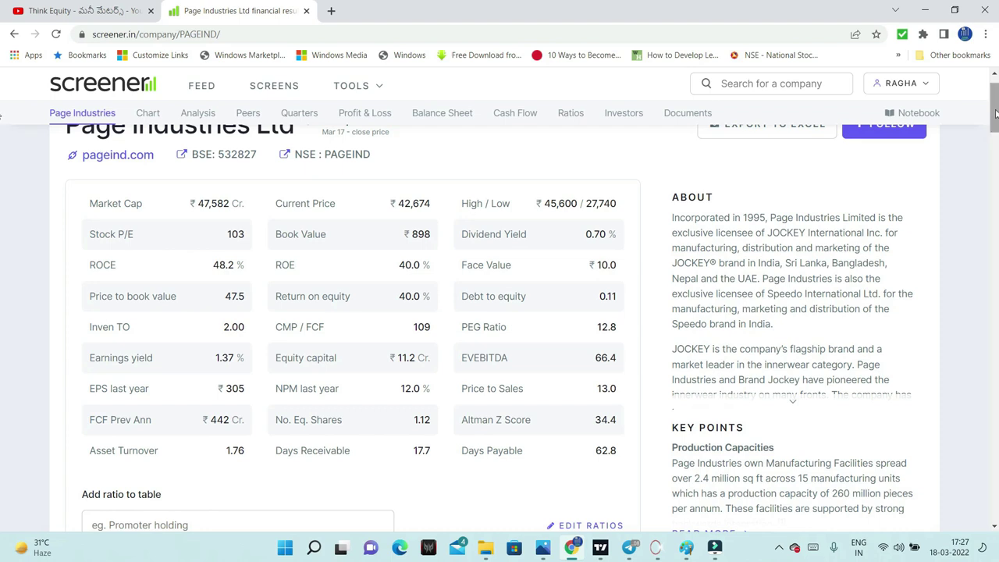
# Step: Examine the quarterly Shareholding Pattern of promoters, FIIs, DIIs, government and public for Page Industries
pyautogui.moveTo(995, 115); pyautogui.dragTo(1, 433)
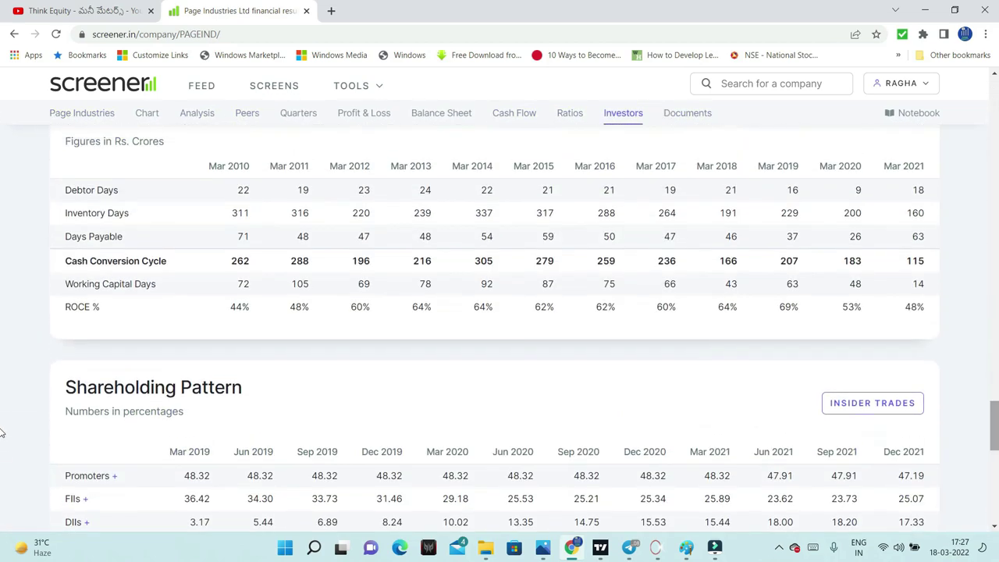
pyautogui.scroll(-2, 260, 386)
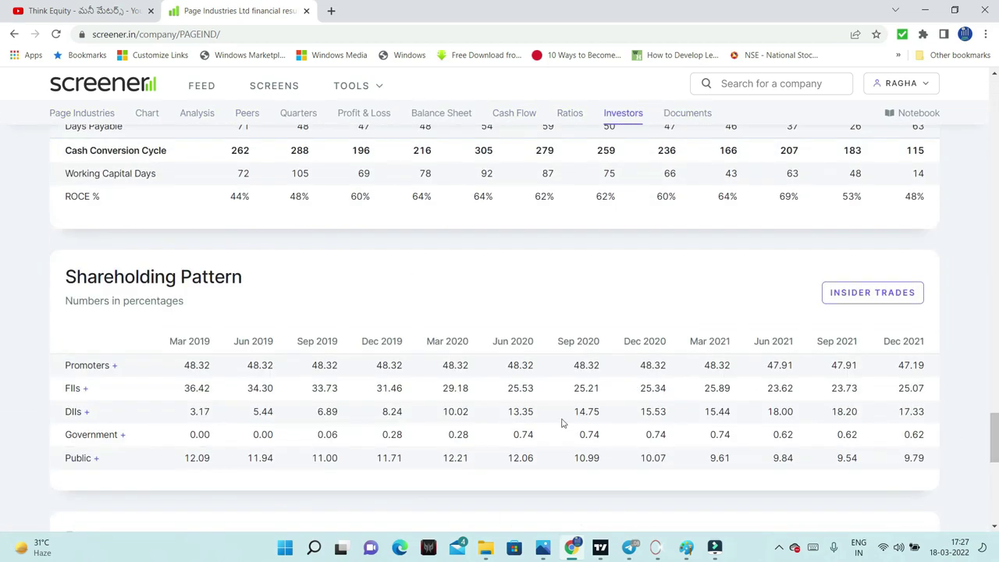
pyautogui.scroll(-2, 260, 386)
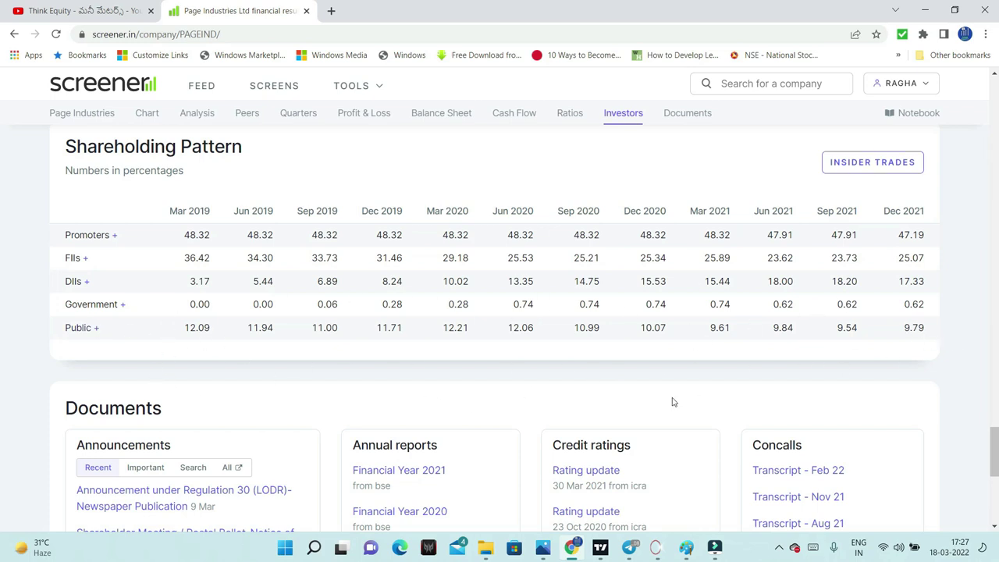
# Step: Examine the yearly Profit & Loss table and the compounded sales, profit, price and return-on-equity figures beneath it
pyautogui.moveTo(994, 462); pyautogui.dragTo(2, 316)
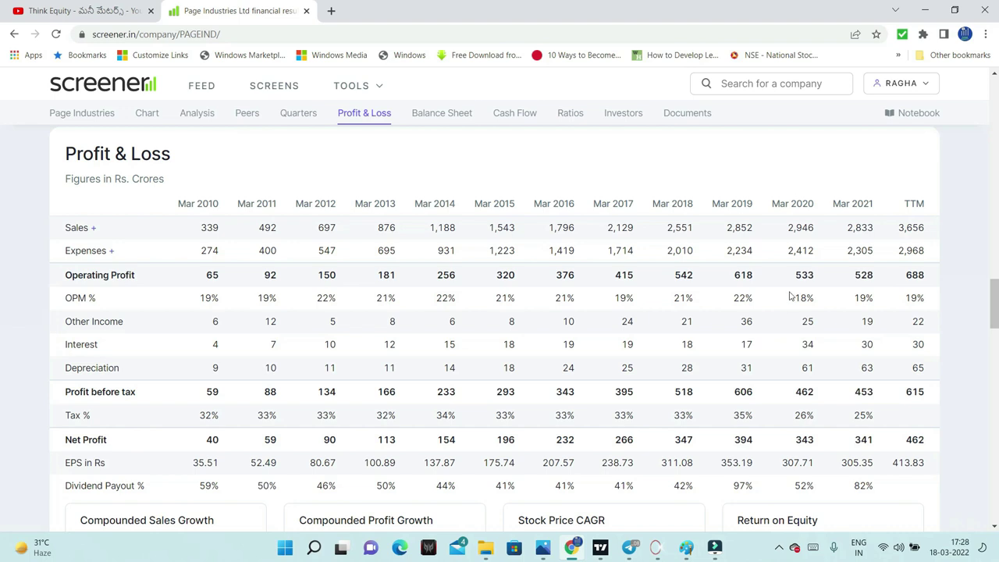
pyautogui.scroll(-2, 649, 306)
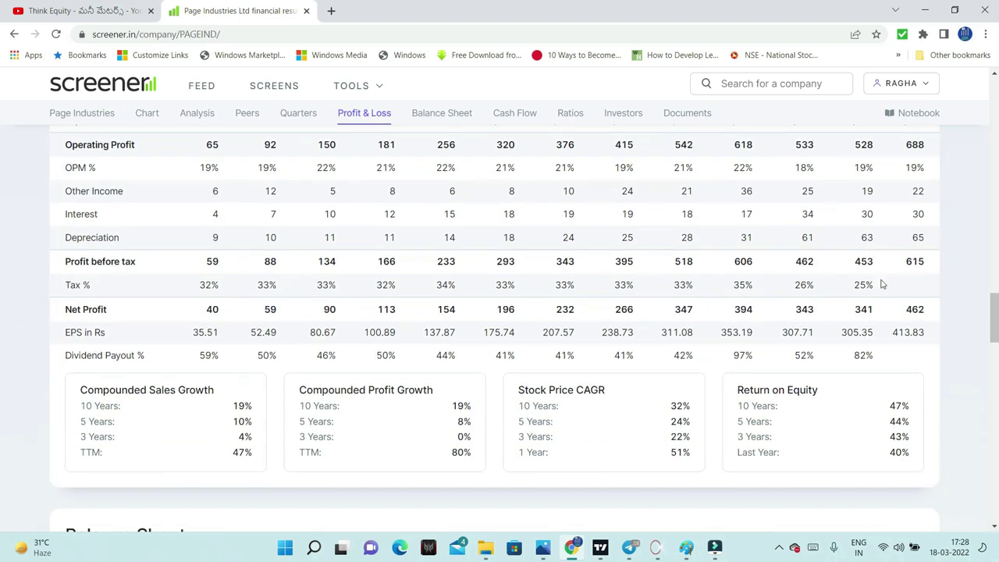
pyautogui.scroll(2, 811, 248)
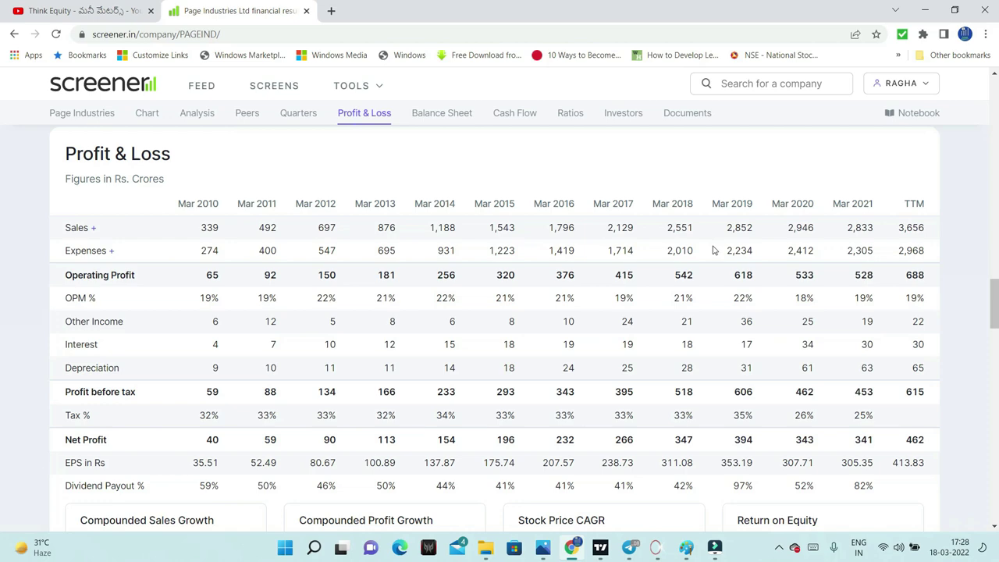
# Step: Recheck the key ratios near the page start and examine the Quarterly Results table through Dec 2021
pyautogui.scroll(15, 3, 312)
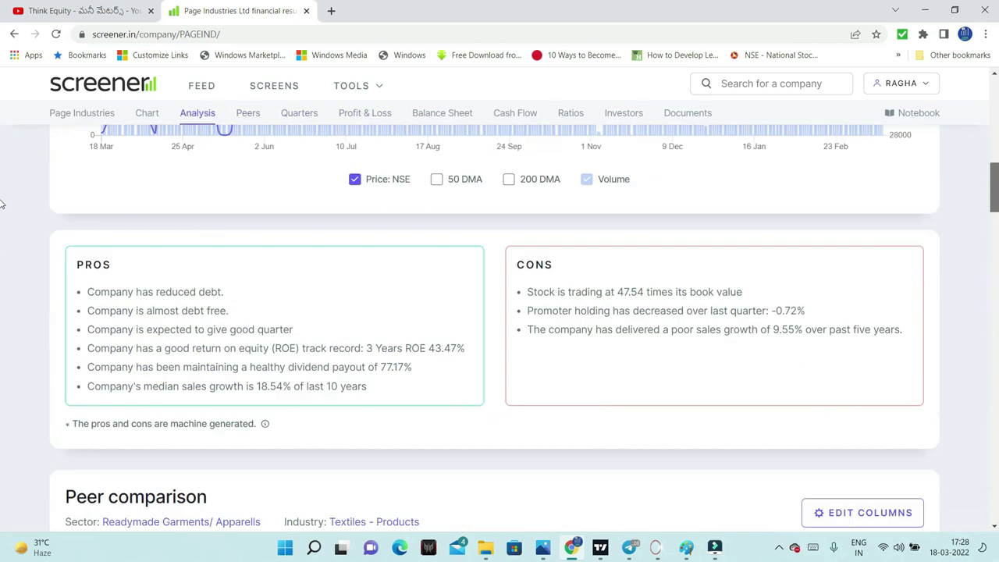
pyautogui.scroll(4, 3, 170)
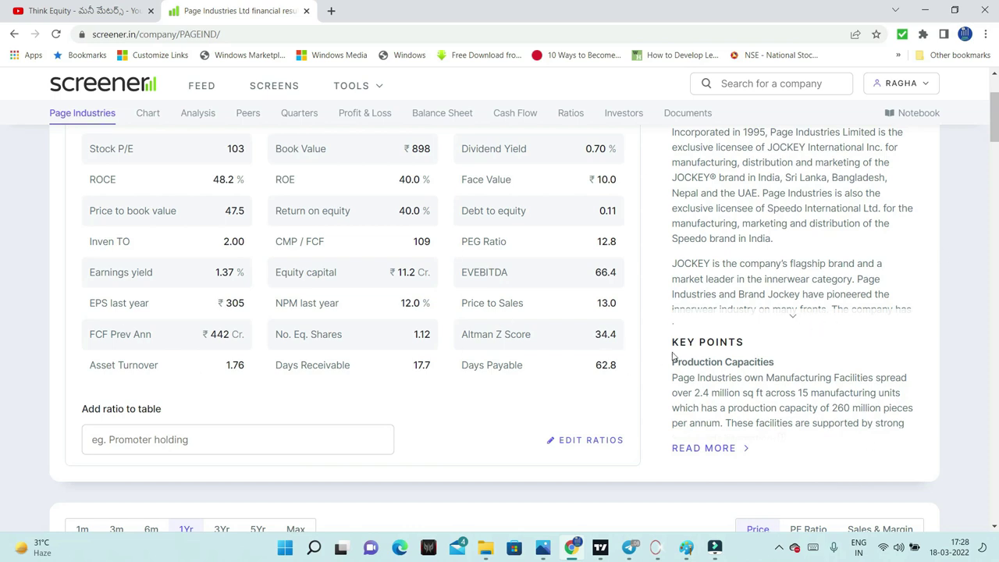
pyautogui.moveTo(995, 117); pyautogui.dragTo(996, 259)
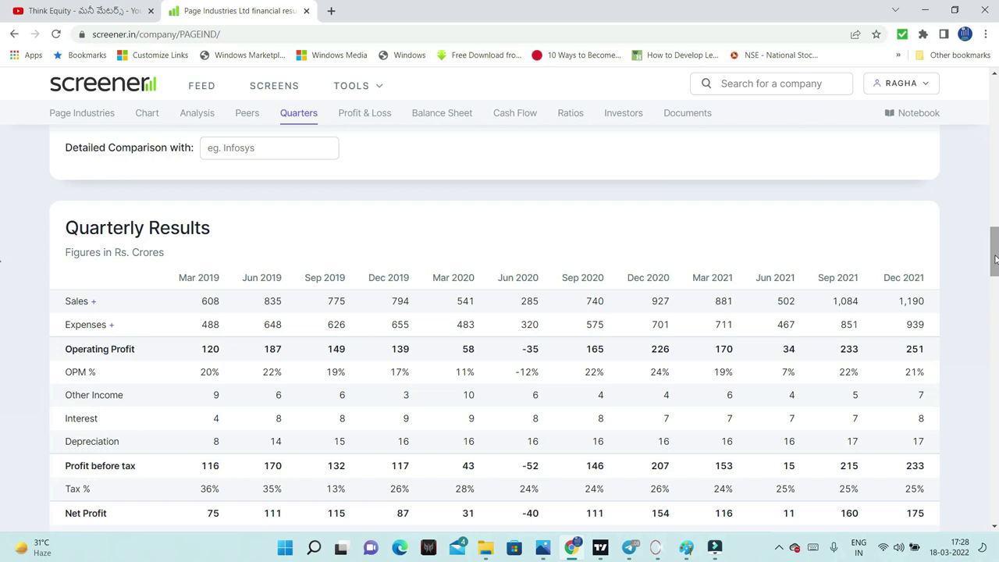
pyautogui.moveTo(994, 260); pyautogui.dragTo(995, 265)
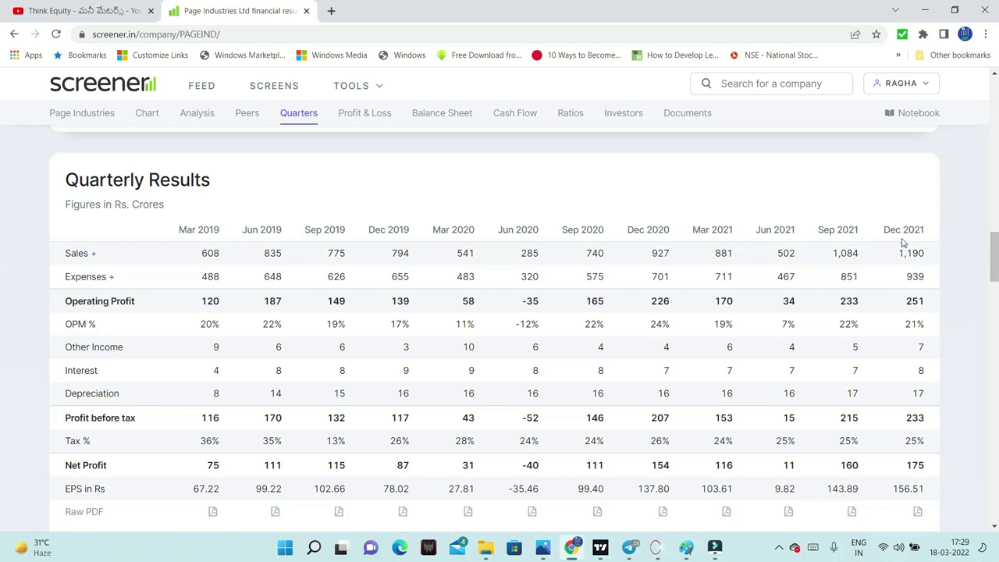
pyautogui.moveTo(994, 257); pyautogui.dragTo(314, 406)
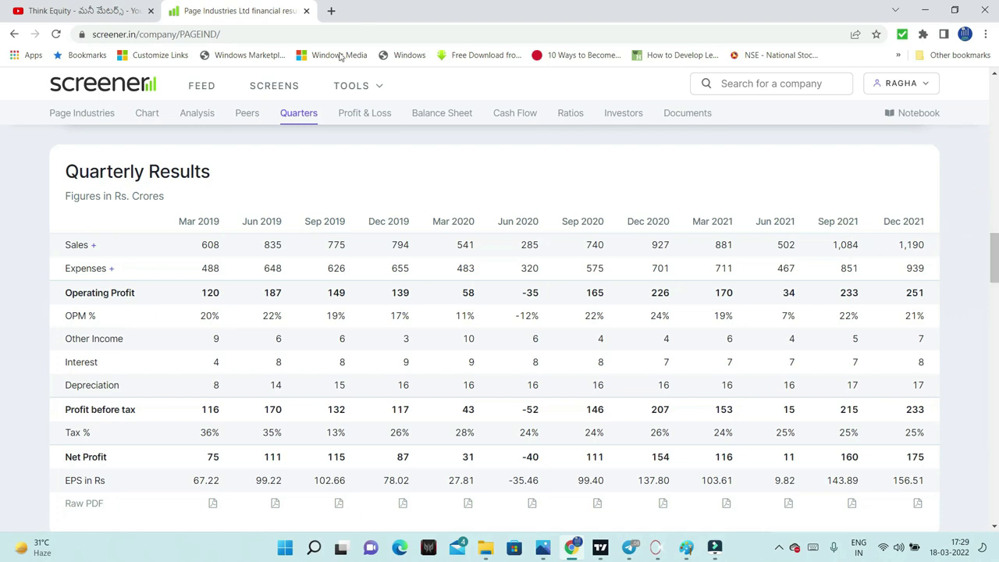
# Step: Switch to the PAGEIND daily chart in TradingView and examine the price trend from 2019 to March 2022
pyautogui.click(600, 547)
pyautogui.hotkey('ctrl', 'shift', 'Tab')
pyautogui.hotkey('ctrl', 'shift', 'Tab')
pyautogui.hotkey('ctrl', 'shift', 'Tab')
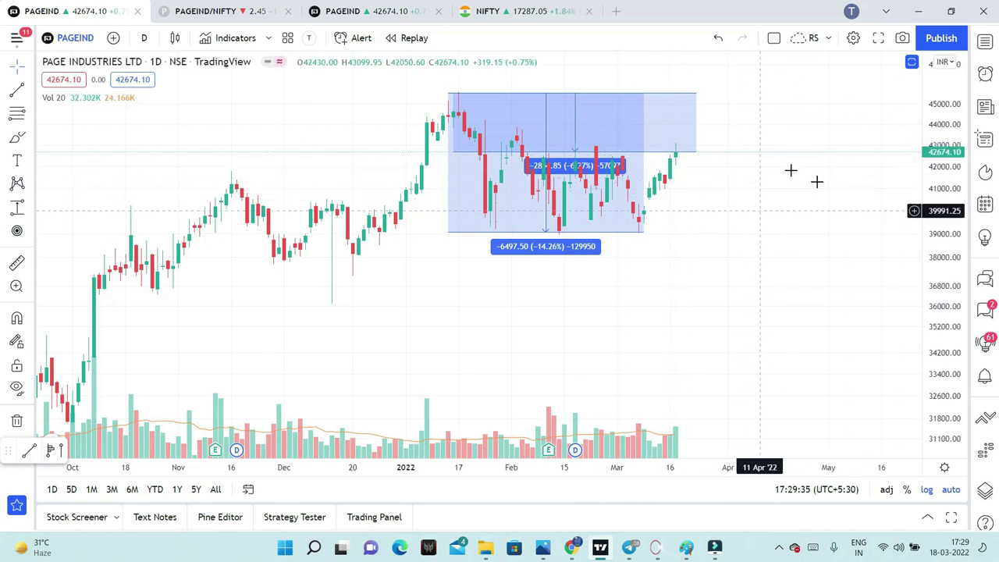
pyautogui.scroll(-5, 621, 315)
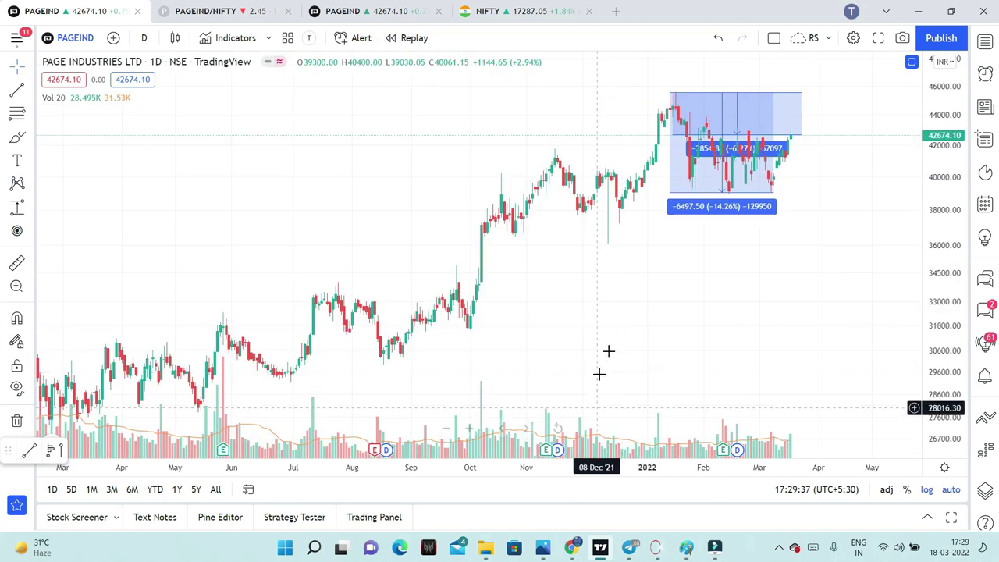
pyautogui.scroll(-8, 602, 357)
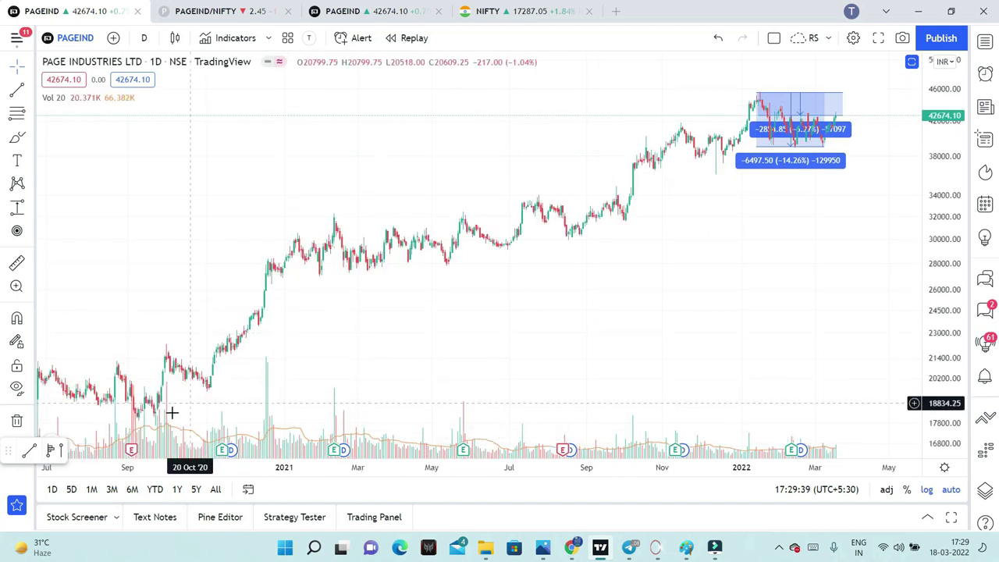
pyautogui.scroll(-6, 439, 367)
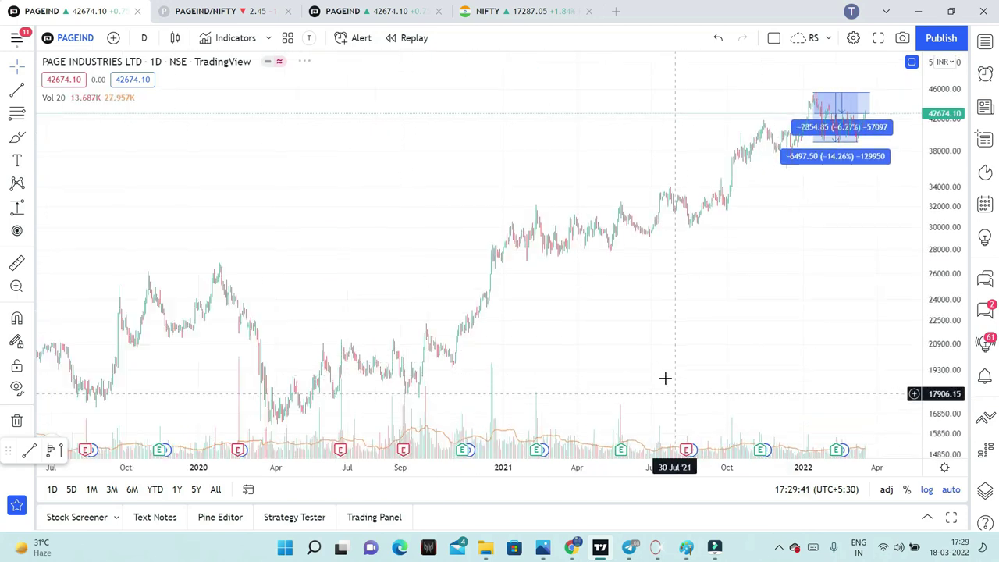
pyautogui.scroll(-2, 640, 351)
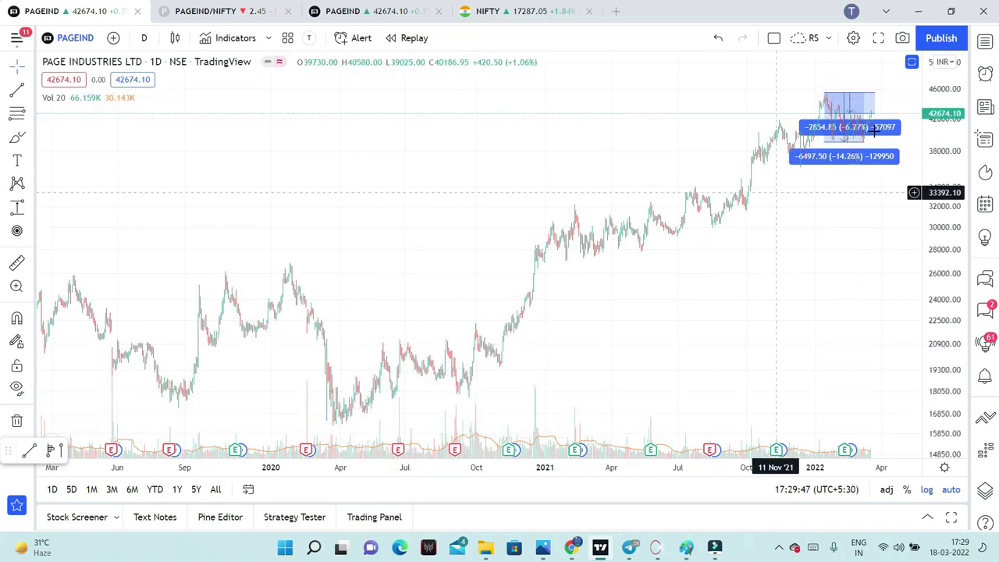
# Step: Inspect the marked consolidation range on the PAGEIND chart from January to March 2022 up close
pyautogui.scroll(2, 818, 286)
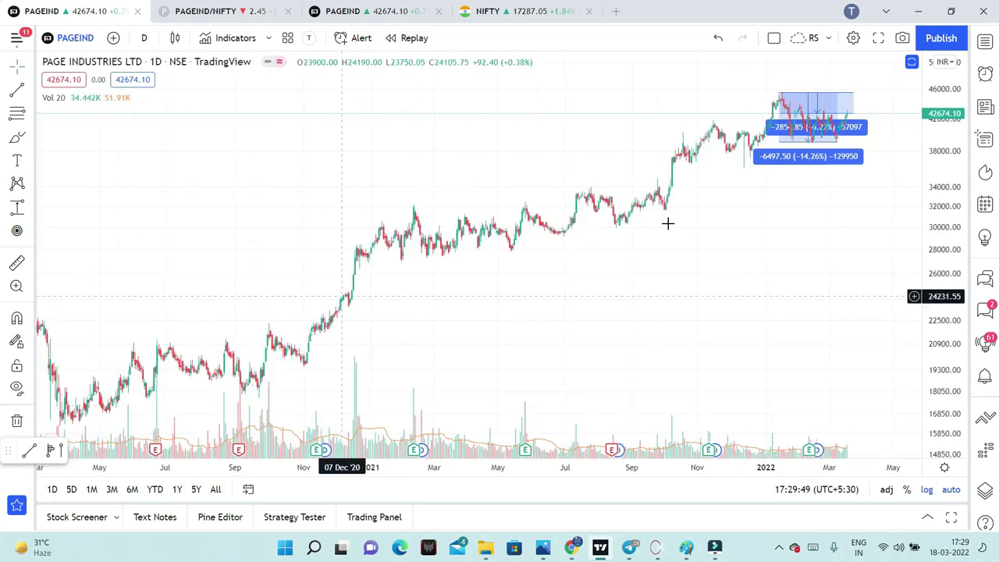
pyautogui.scroll(2, 763, 304)
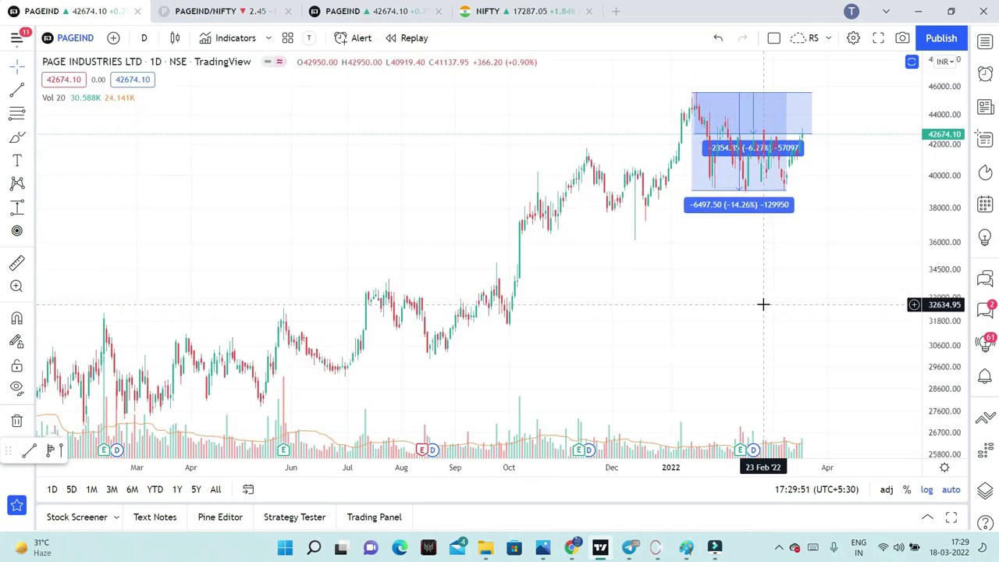
pyautogui.scroll(4, 763, 305)
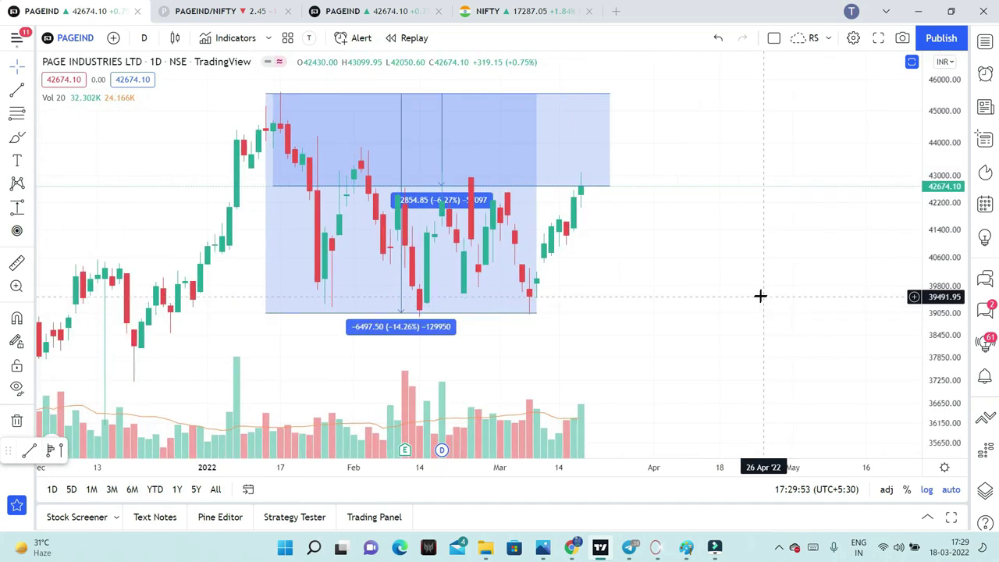
pyautogui.moveTo(760, 296); pyautogui.dragTo(879, 270)
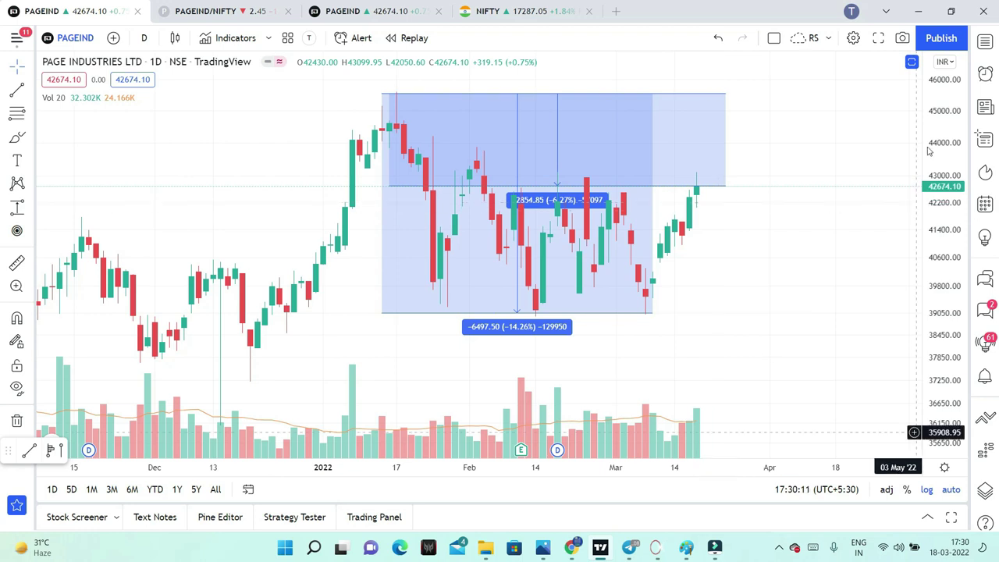
# Step: Return to the Screener page in Chrome and review the financial statements down to the Shareholding Pattern
pyautogui.click(571, 546)
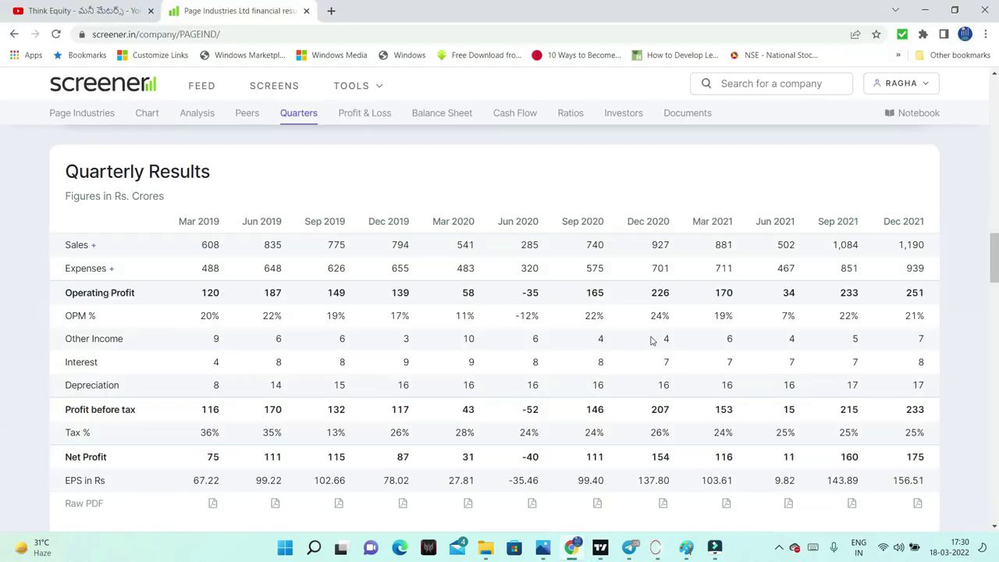
pyautogui.scroll(-4, 651, 340)
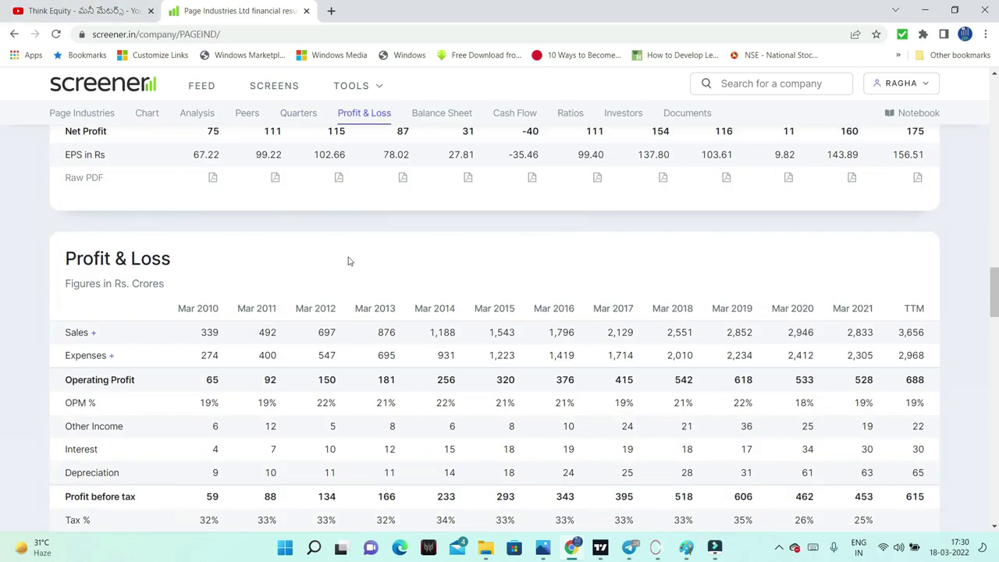
pyautogui.scroll(-10, 349, 261)
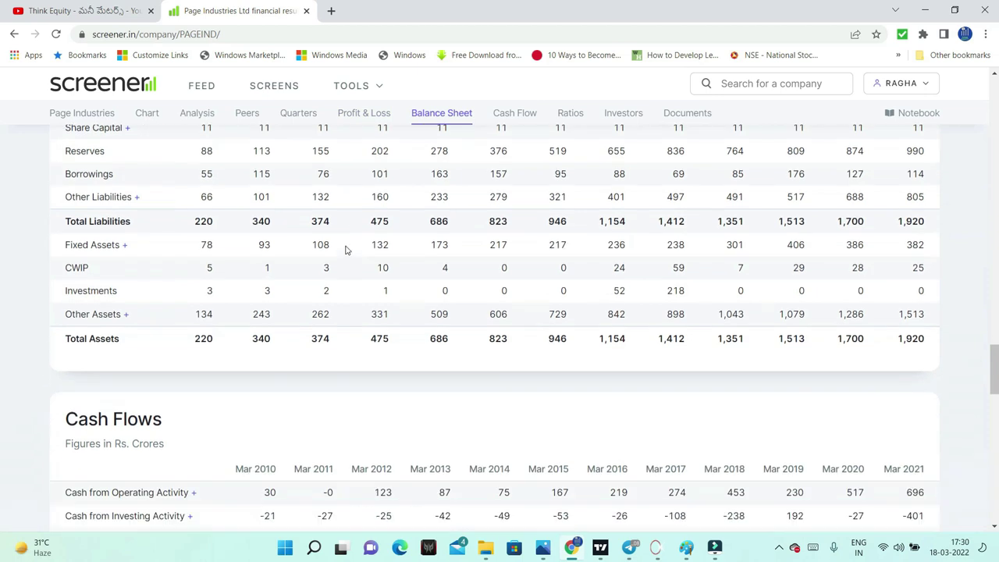
pyautogui.scroll(-10, 347, 250)
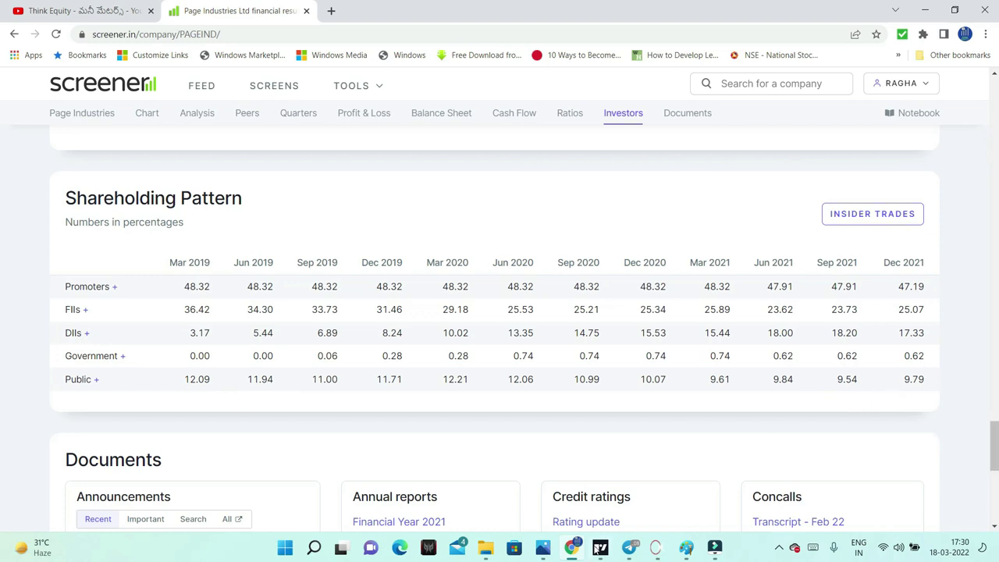
# Step: Minimize the TradingView and Chrome windows and bring up the Page vs Nifty.png image in Photos
pyautogui.click(600, 548)
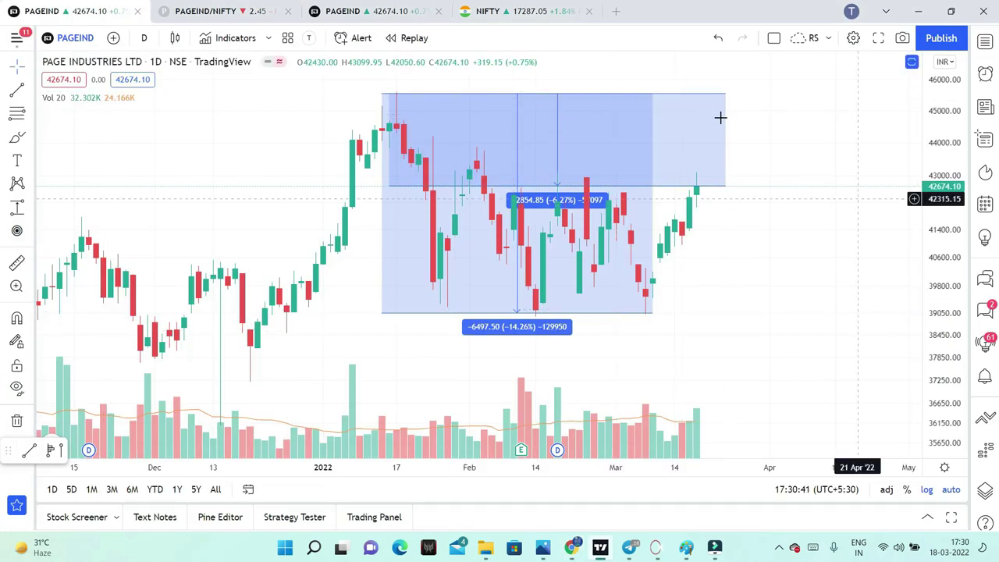
pyautogui.click(921, 13)
pyautogui.click(917, 7)
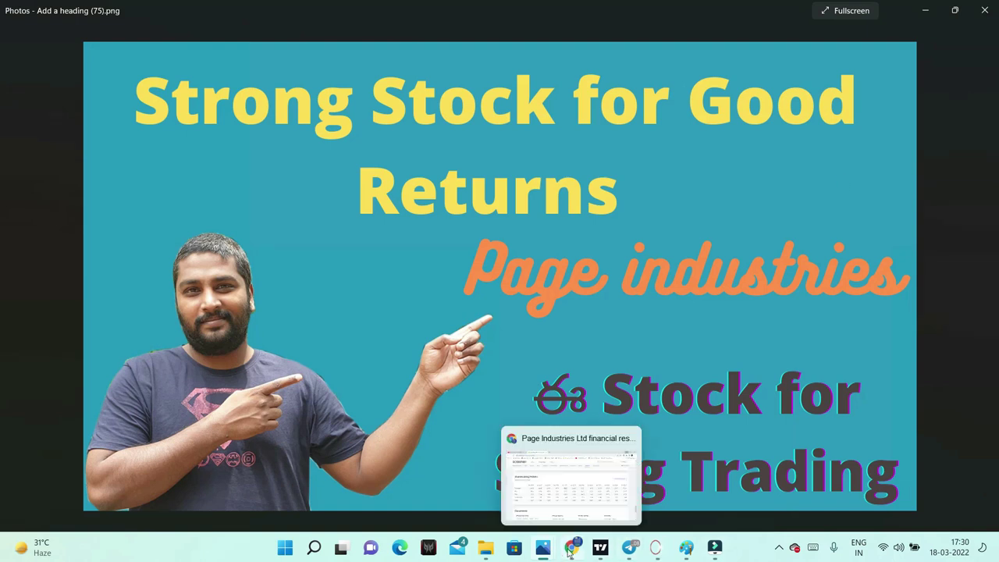
pyautogui.moveTo(543, 548)
pyautogui.click(612, 487)
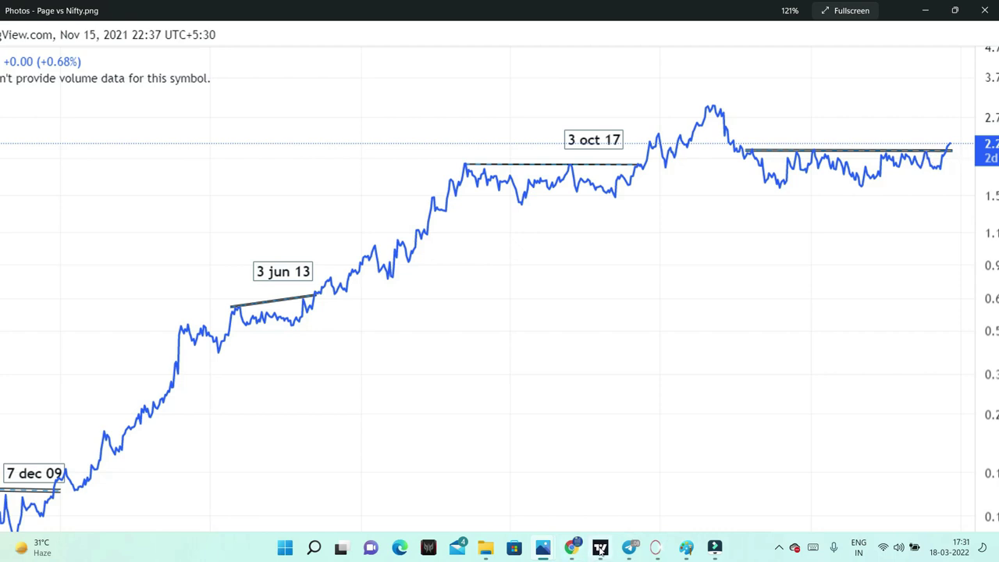
# Step: Compare the annotated relative-strength chart in Paint with the past breakouts in Page vs Nifty.png in Photos
pyautogui.click(685, 547)
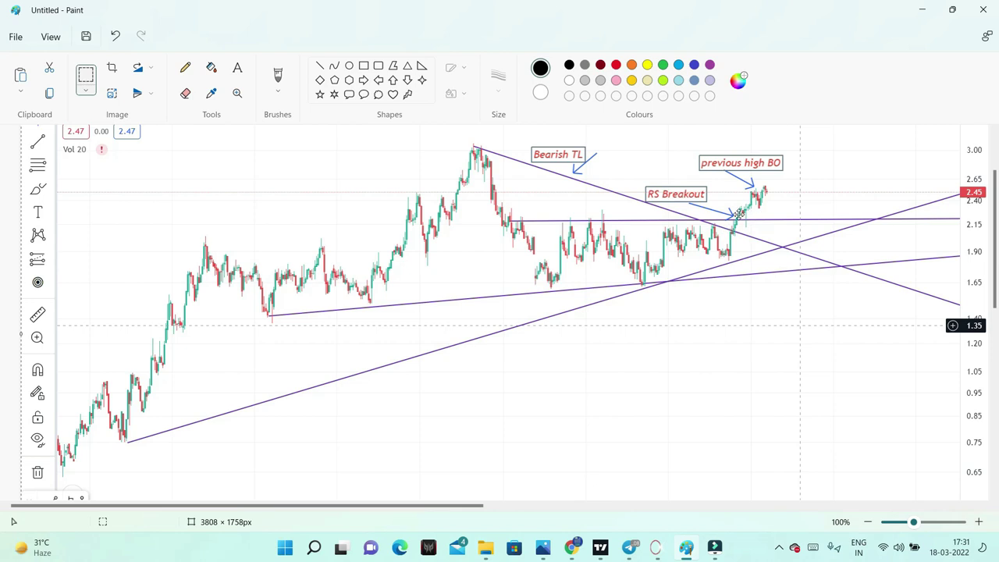
pyautogui.moveTo(686, 553)
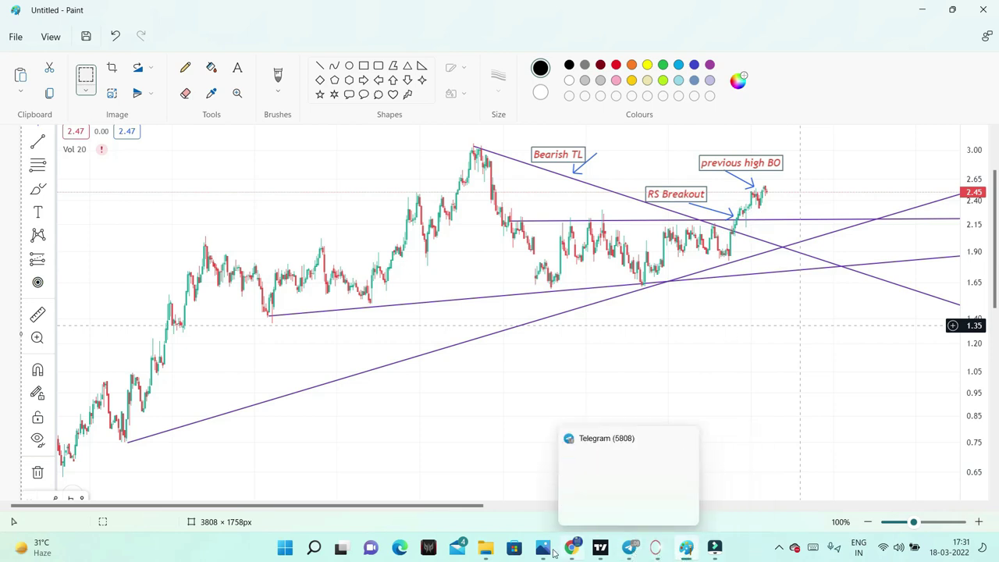
pyautogui.moveTo(542, 550)
pyautogui.click(601, 490)
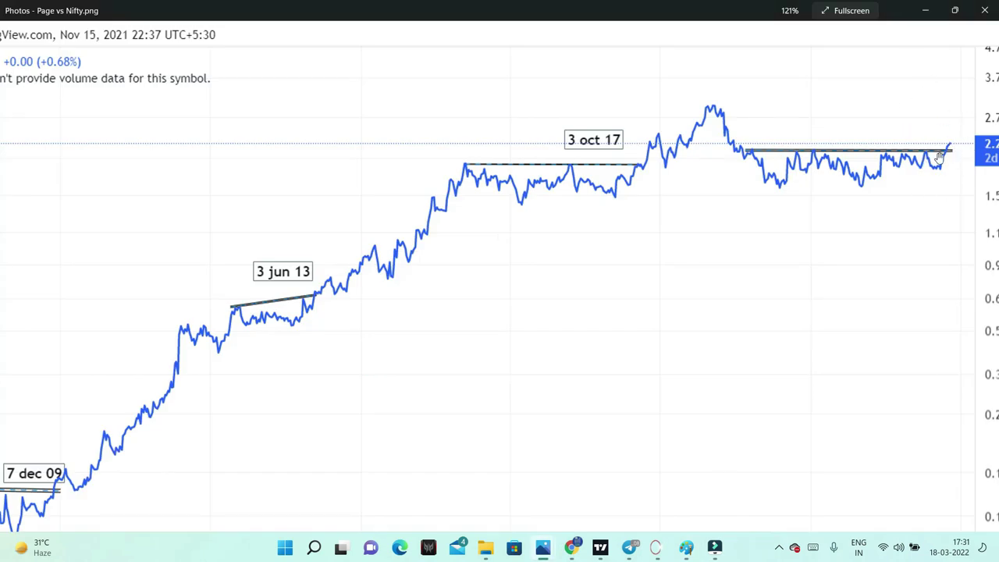
pyautogui.click(688, 547)
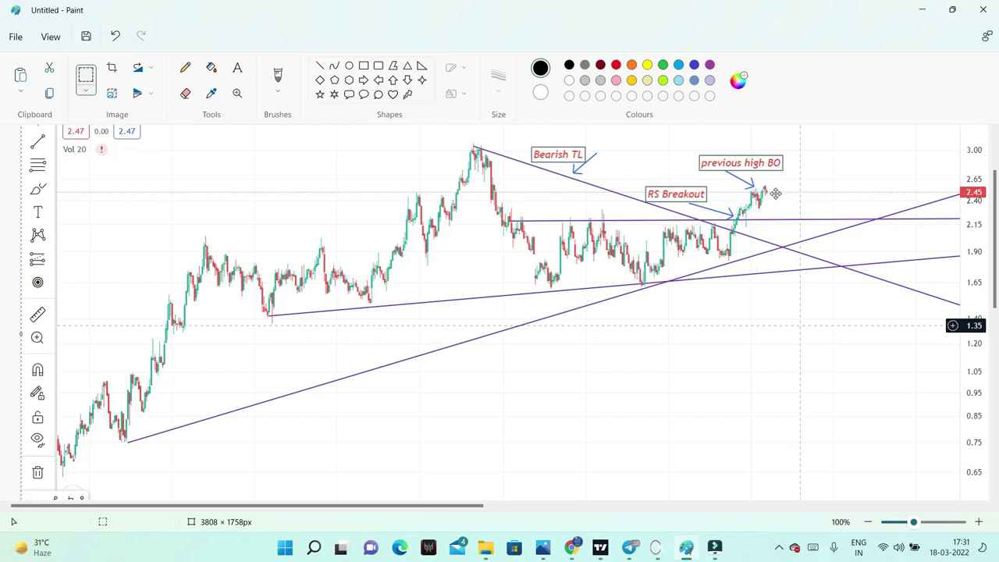
pyautogui.scroll(3, 768, 203)
pyautogui.scroll(-3, 755, 222)
# Step: Search Windows for "page vs nift" and view the details of the Page vs Nifty document
pyautogui.click(312, 548)
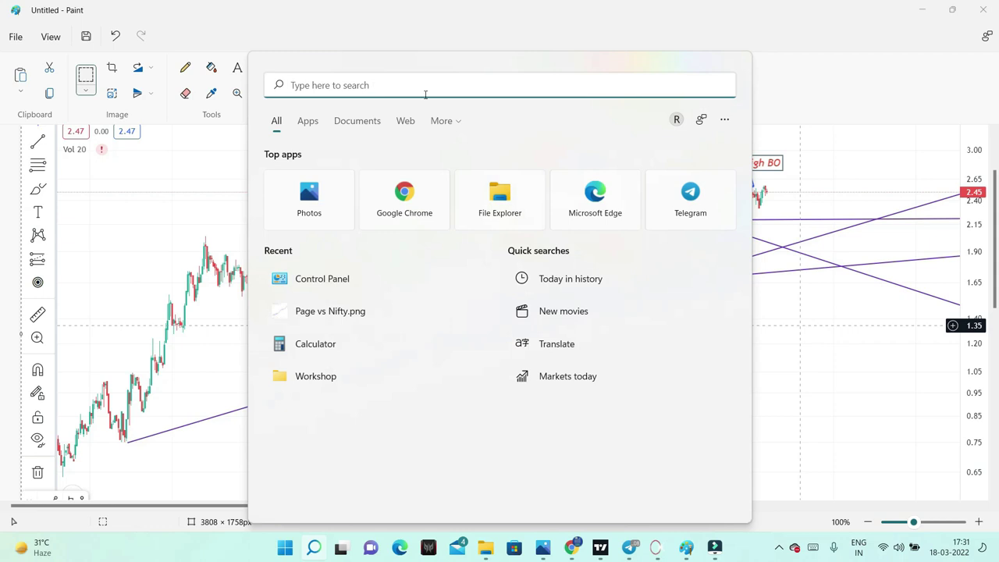
pyautogui.write('page')
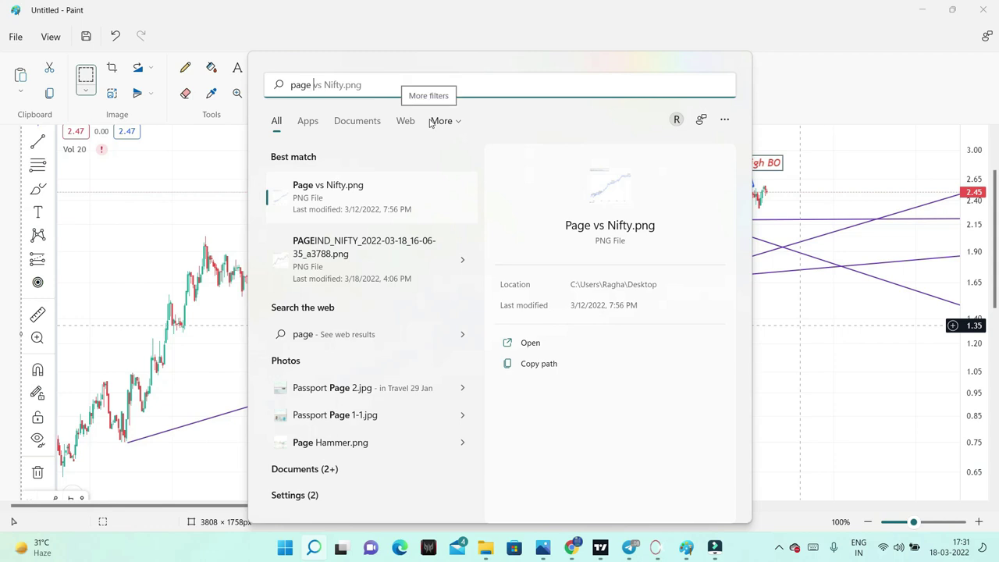
pyautogui.write(' vs ')
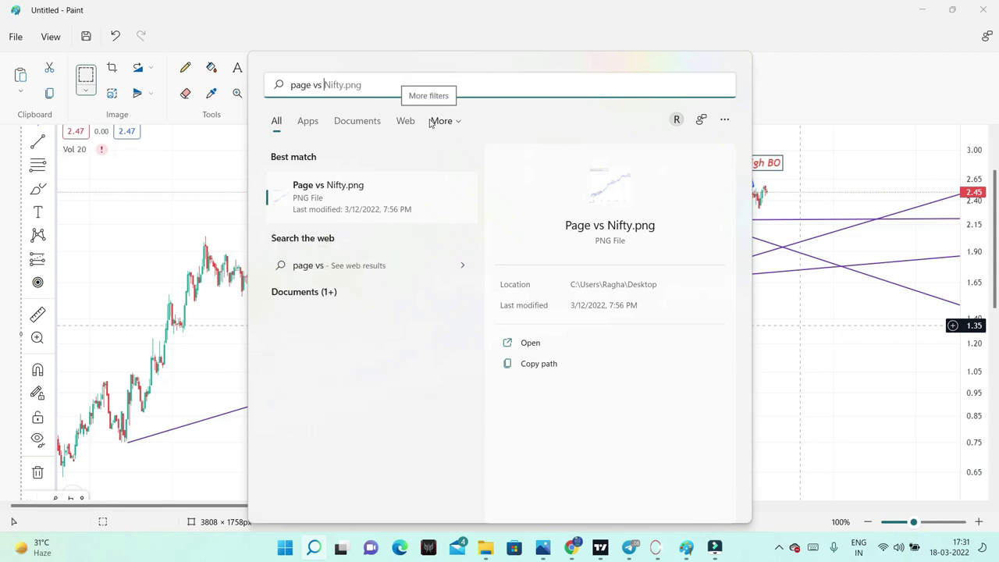
pyautogui.write('nift')
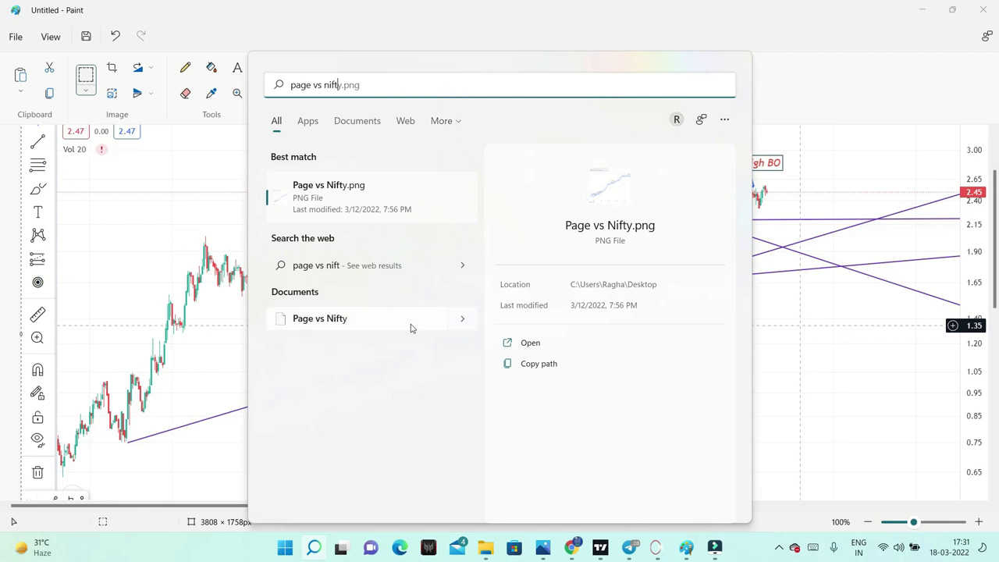
pyautogui.click(468, 323)
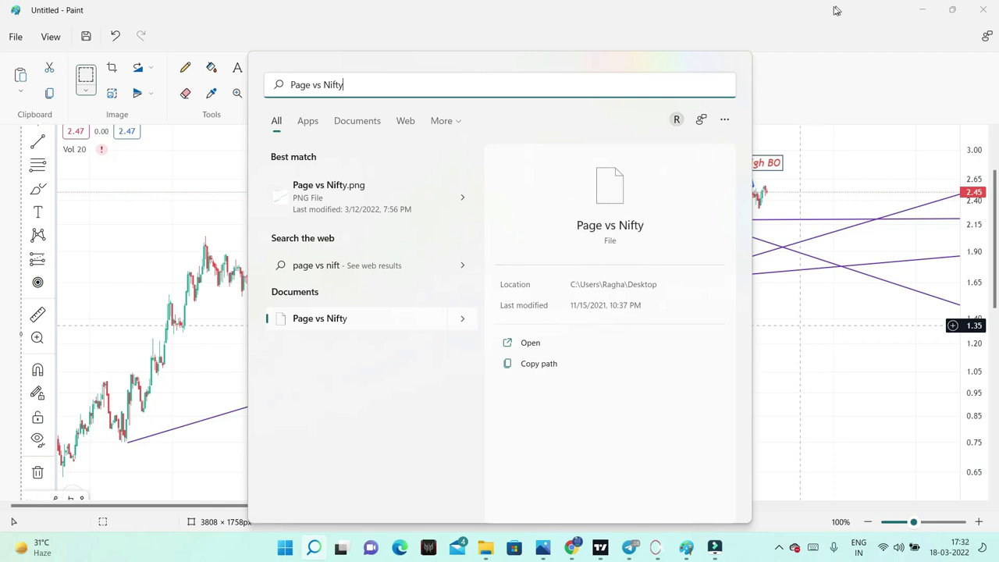
pyautogui.click(805, 124)
# Step: Minimize Paint and switch to TradingView to inspect the PAGEIND daily chart with the descending trendline
pyautogui.click(922, 8)
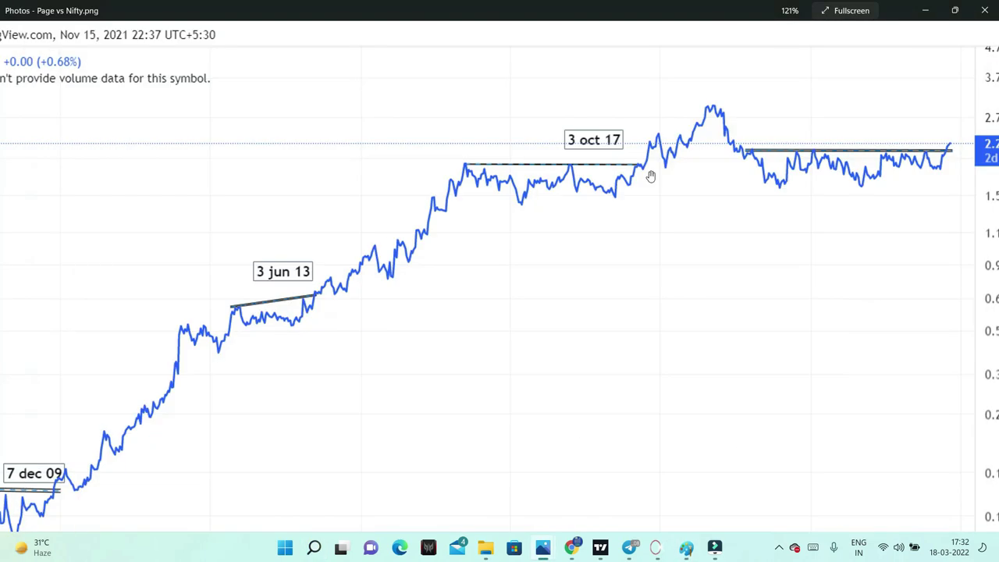
pyautogui.click(600, 546)
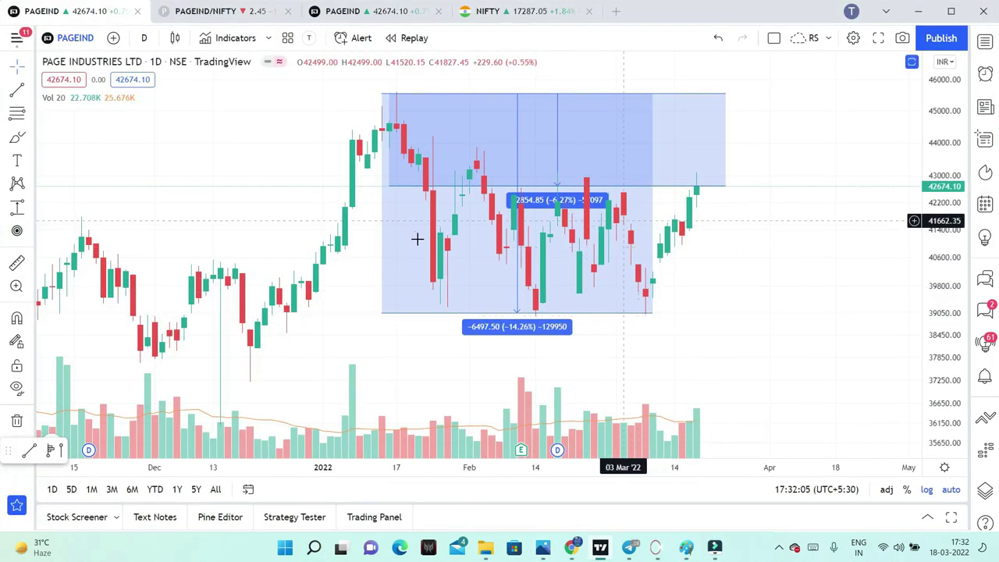
pyautogui.click(381, 10)
pyautogui.moveTo(713, 250); pyautogui.dragTo(450, 256)
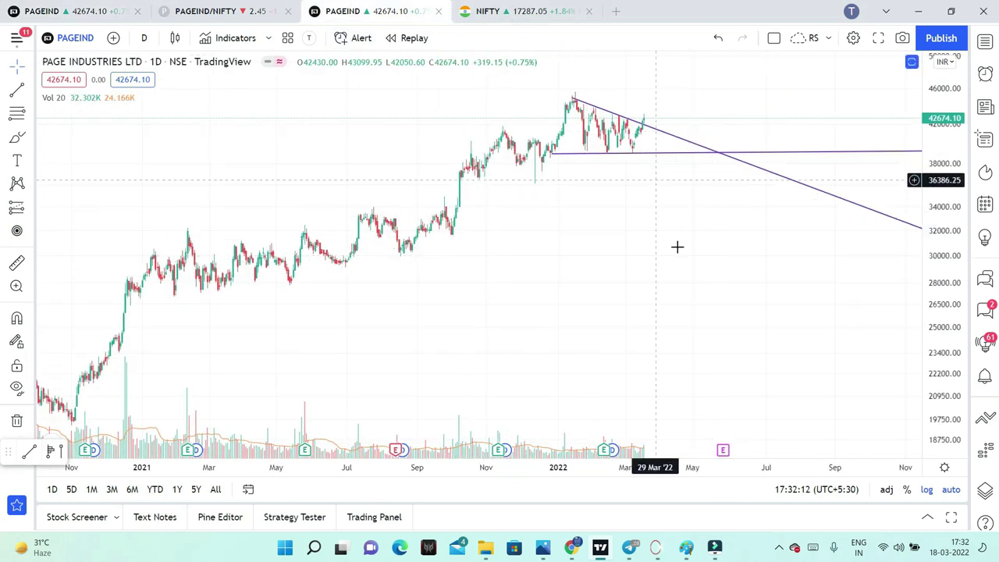
pyautogui.scroll(4, 676, 254)
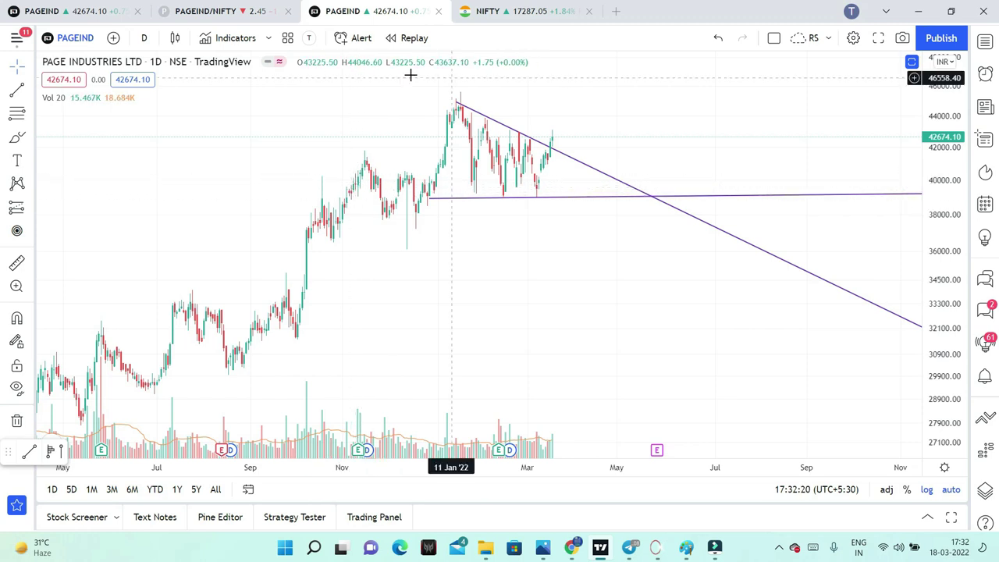
# Step: Compare the marked declines on the PAGEIND price-range chart with those on the NIFTY chart
pyautogui.click(78, 11)
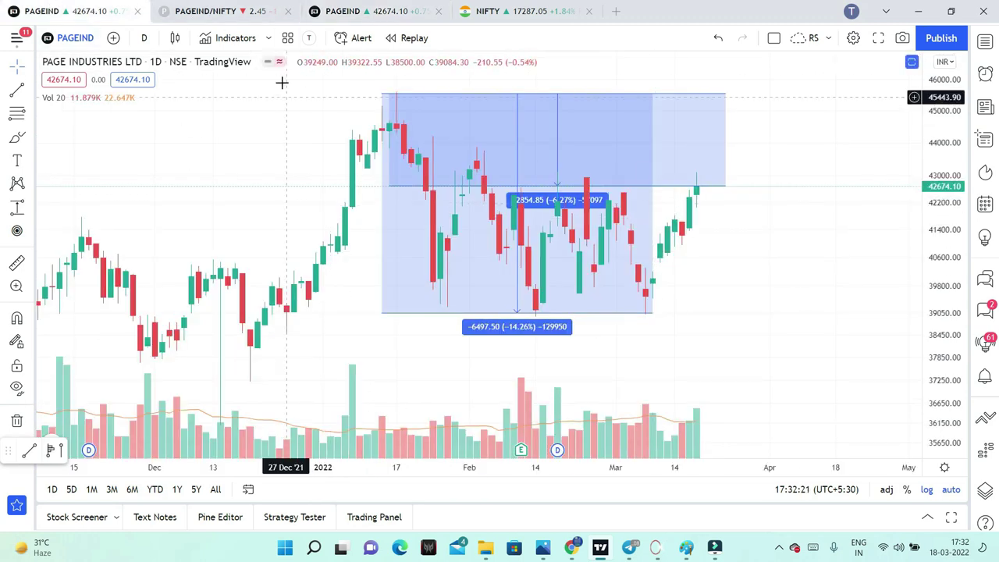
pyautogui.click(500, 11)
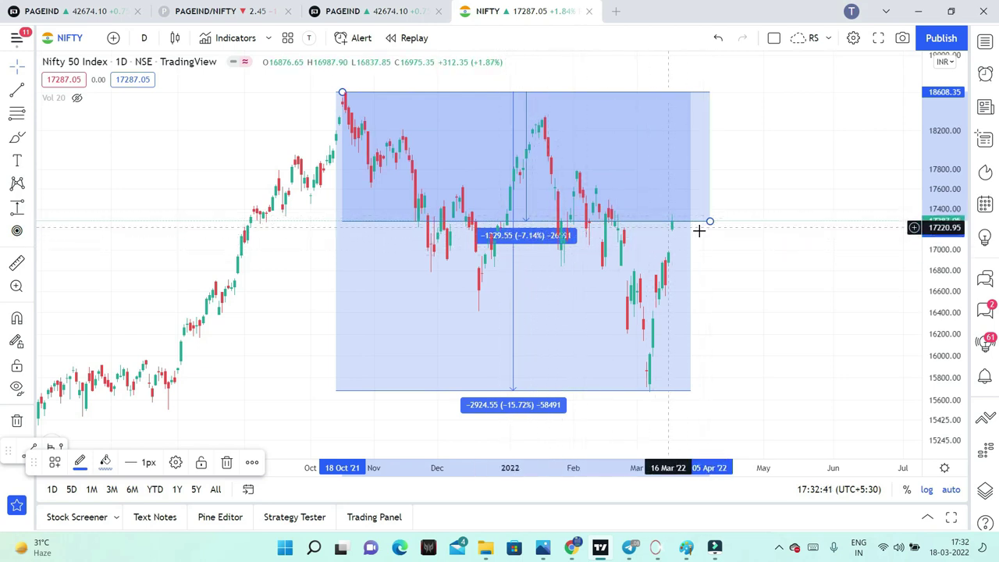
pyautogui.click(225, 11)
pyautogui.click(390, 6)
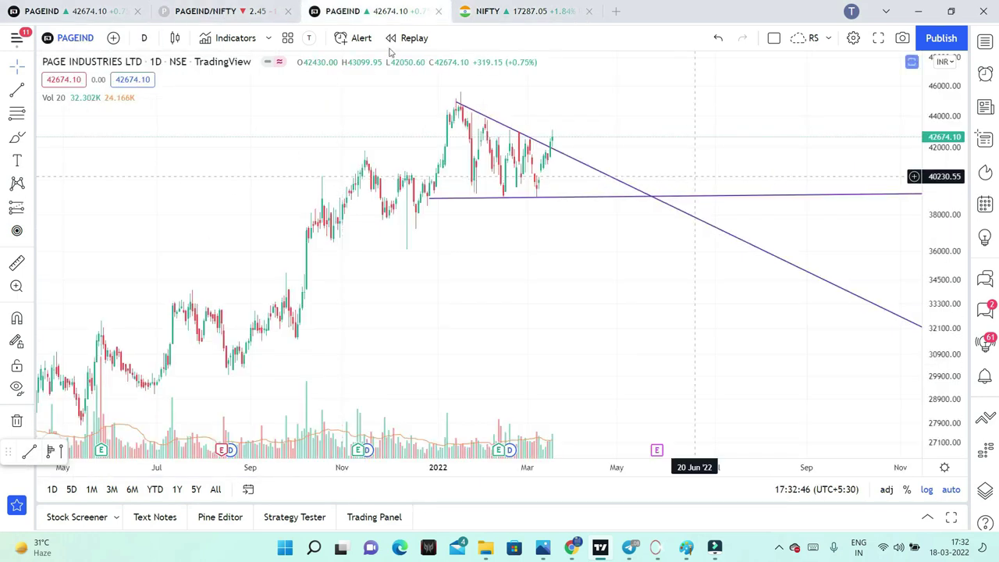
pyautogui.click(74, 11)
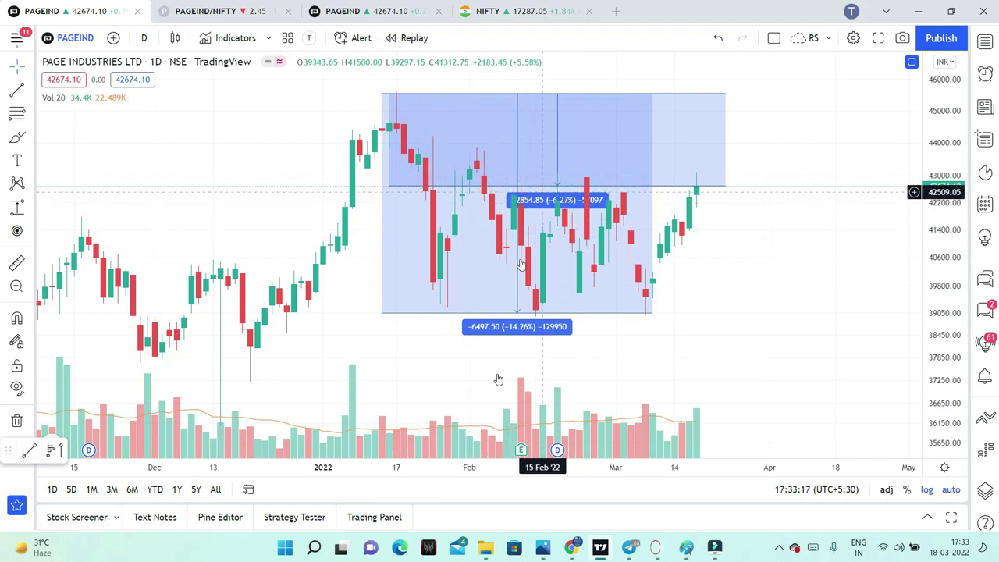
# Step: Check the weekly PAGEIND/NIFTY relative-strength chart in TradingView against its annotated copy in Paint
pyautogui.click(384, 12)
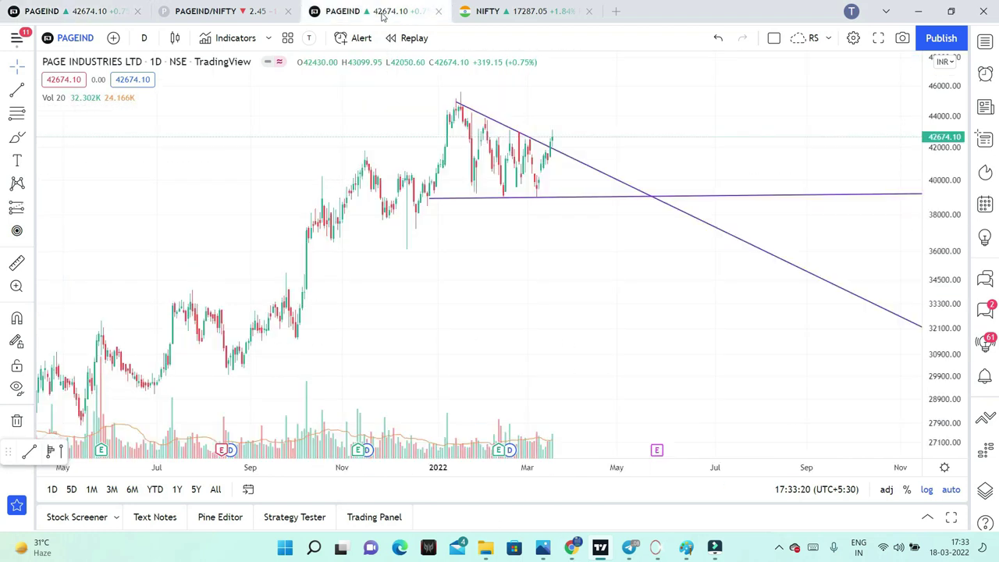
pyautogui.click(250, 10)
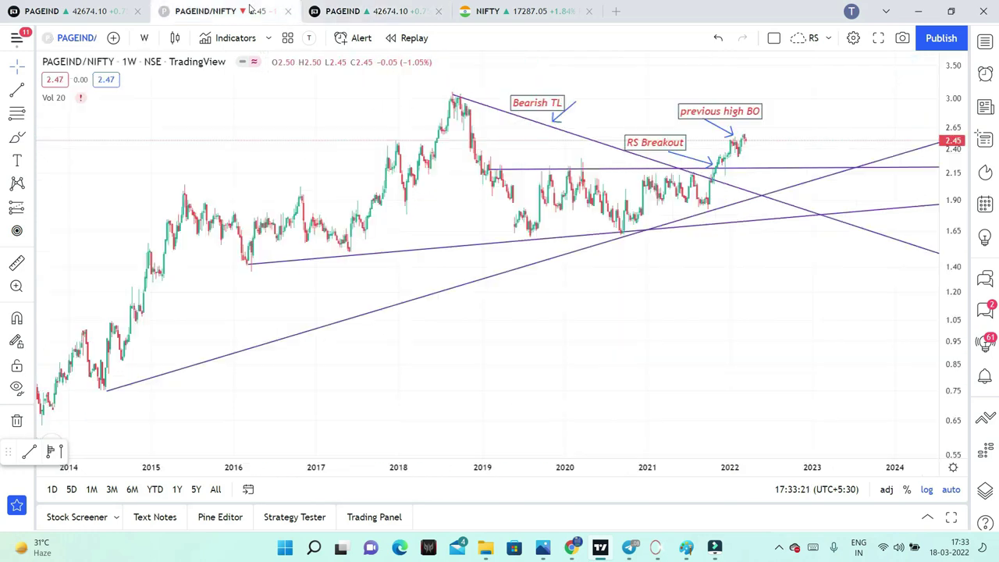
pyautogui.click(686, 548)
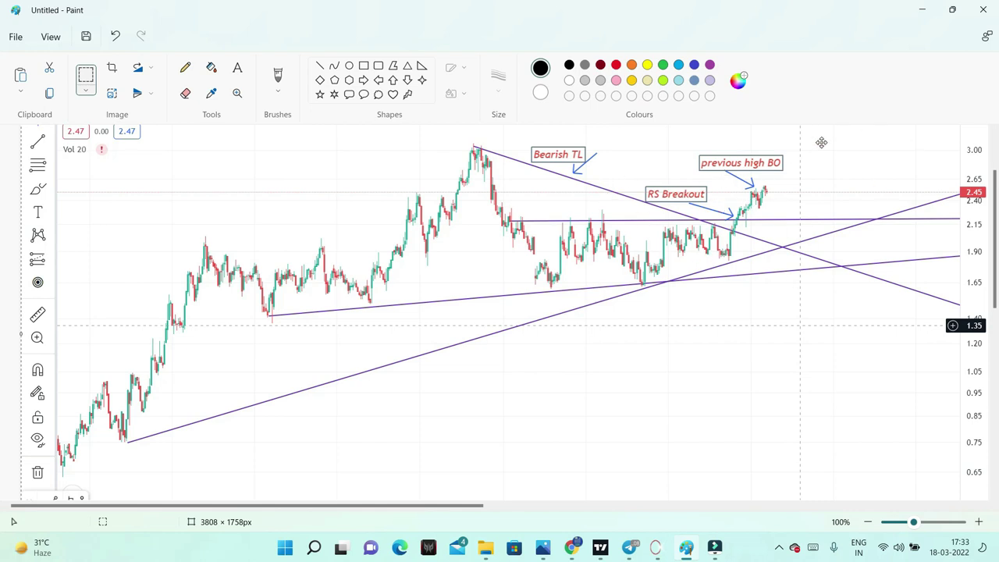
pyautogui.click(611, 546)
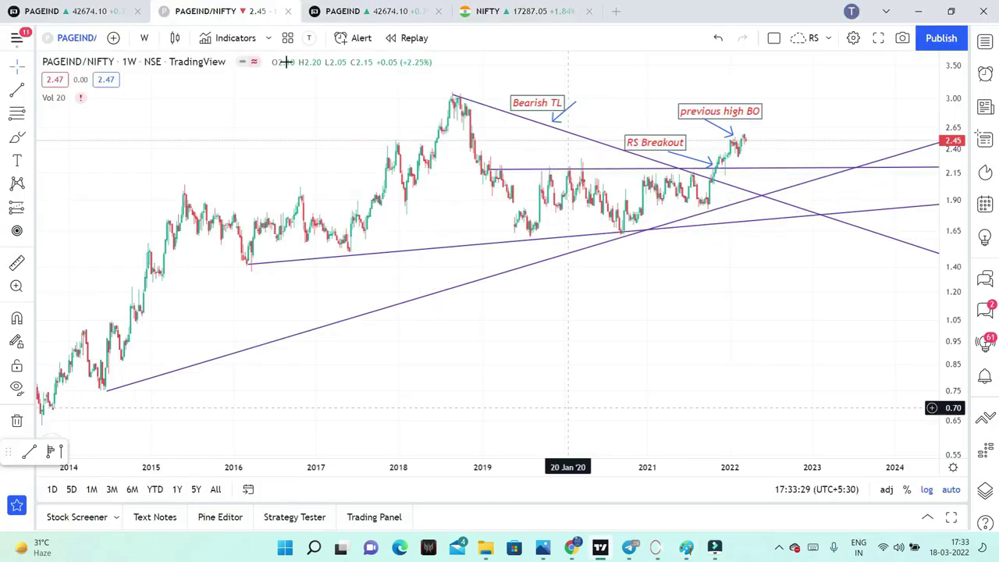
# Step: Examine the two TE Sys 2 NIFTY indicator panes under the PAGEIND trendline chart and maximize the price pane again
pyautogui.click(351, 11)
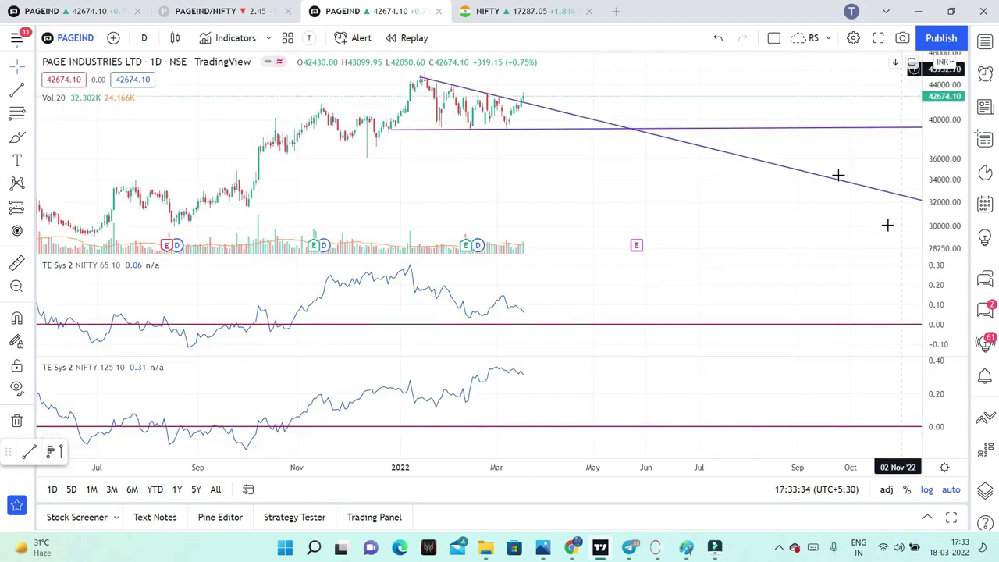
pyautogui.scroll(-1, 811, 414)
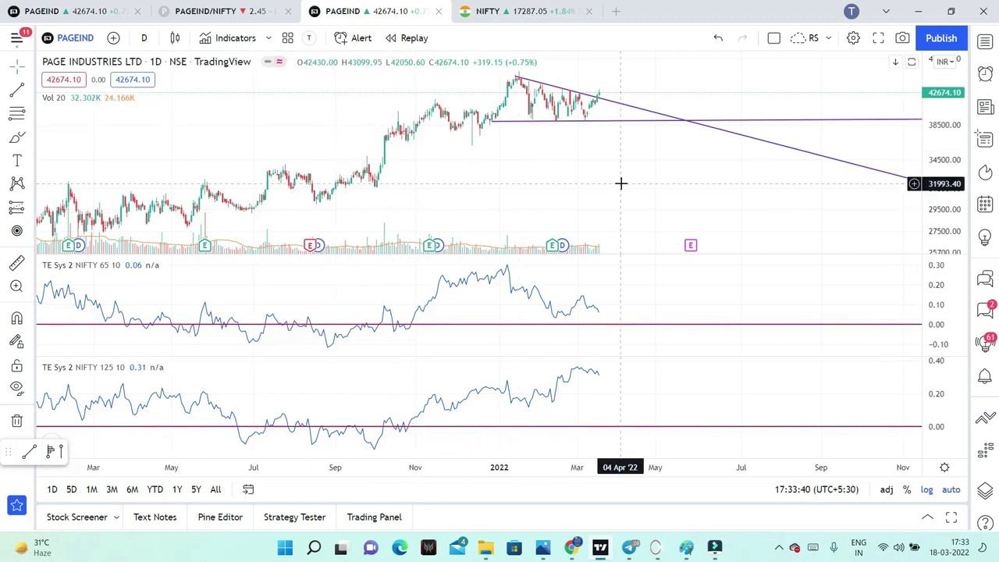
pyautogui.scroll(2, 622, 182)
pyautogui.doubleClick(872, 82)
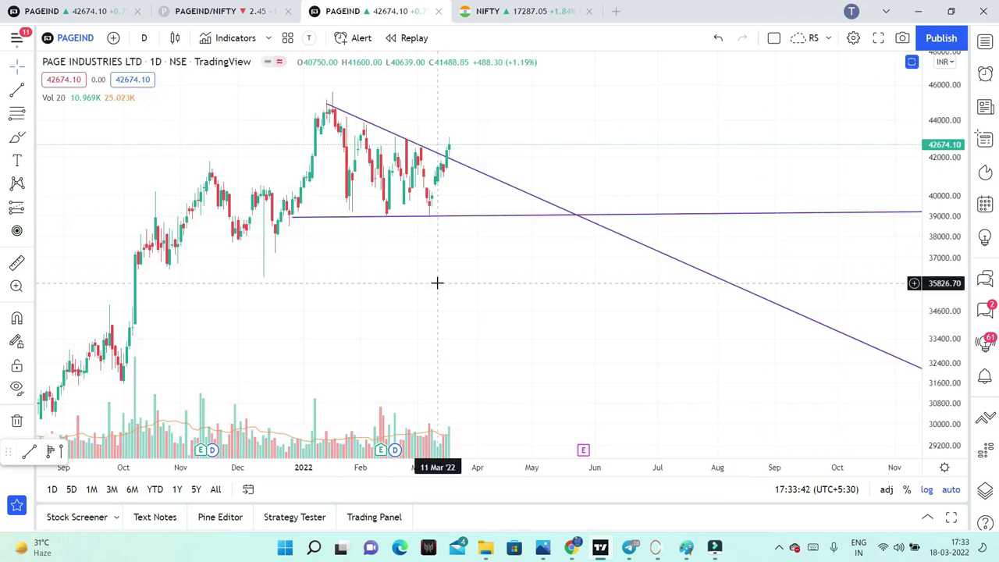
# Step: Inspect the PAGEIND candles between the descending trendline and the horizontal support from January to March 2022 up close
pyautogui.scroll(-1, 437, 283)
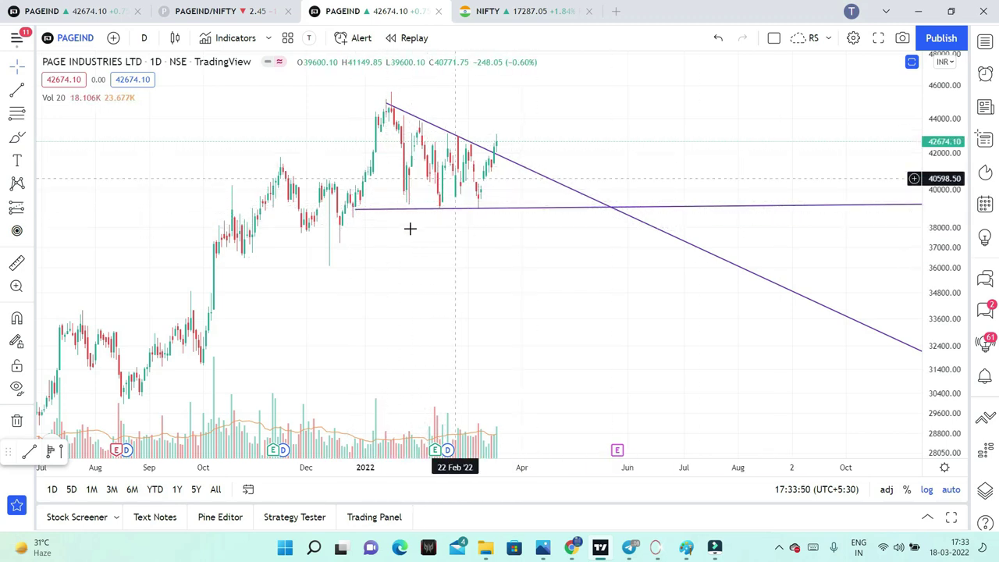
pyautogui.moveTo(554, 263); pyautogui.dragTo(649, 296)
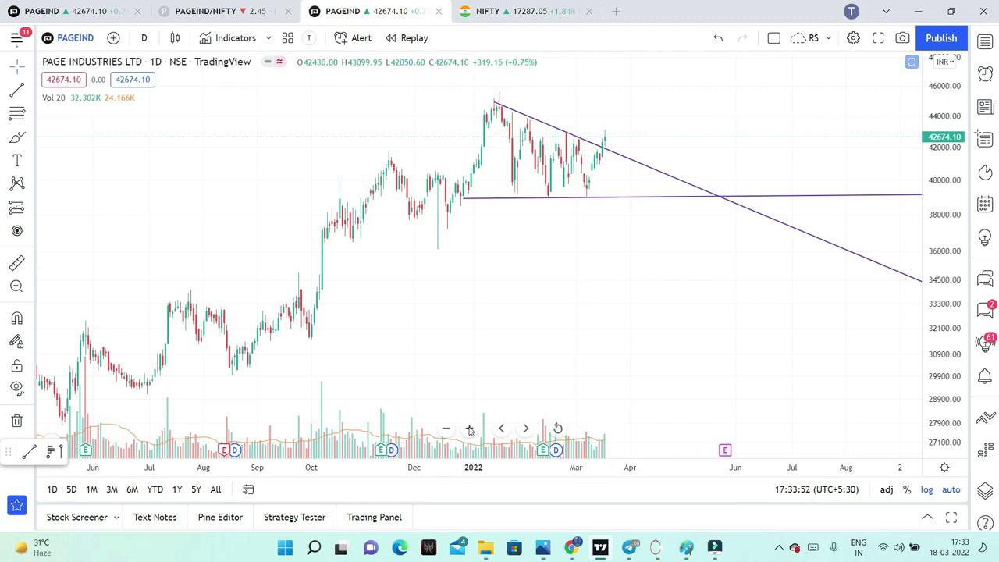
pyautogui.click(469, 428)
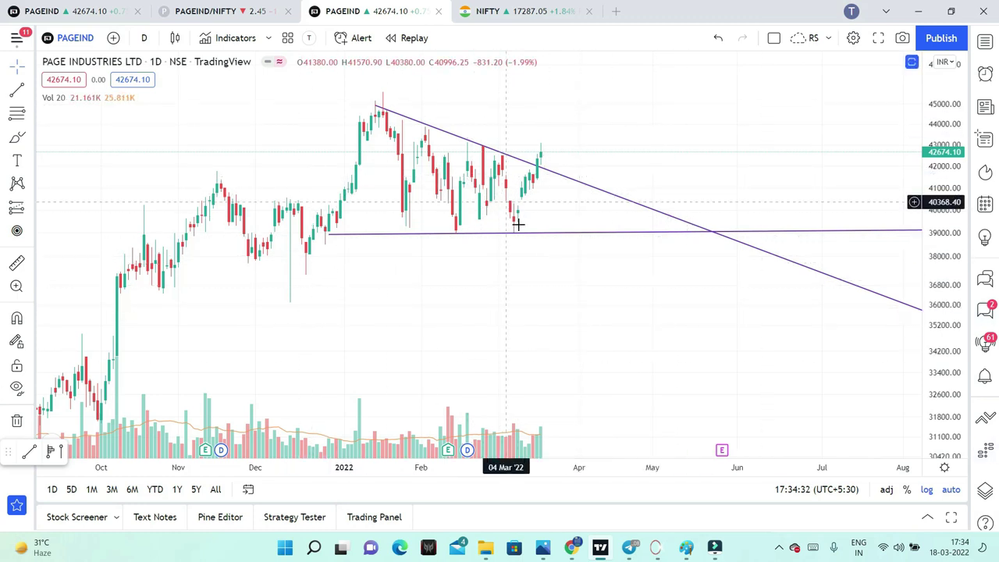
# Step: Restore the TE Sys 2 indicator panes, look over their earlier readings, and maximize the PAGEIND price pane
pyautogui.scroll(-2, 517, 216)
pyautogui.click(911, 62)
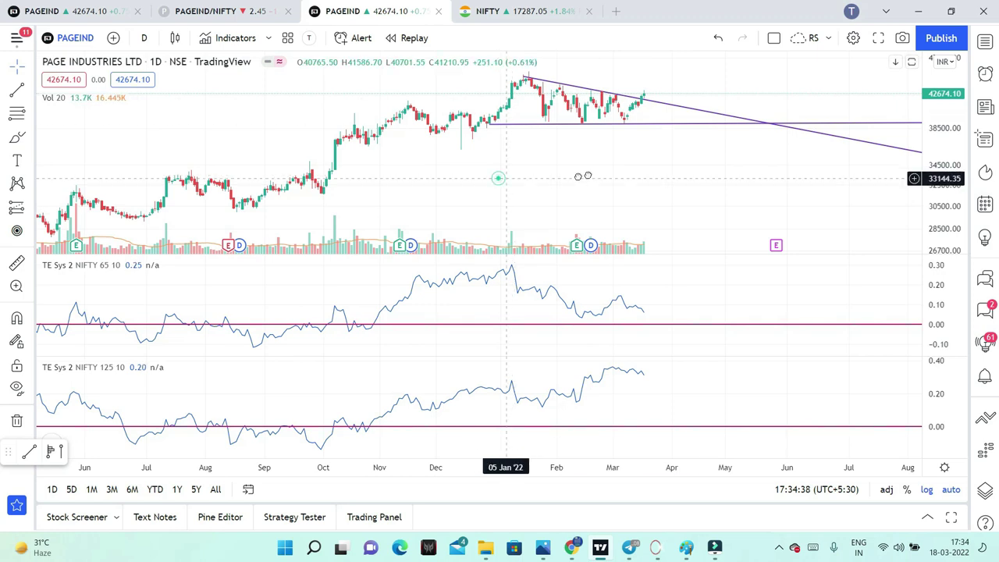
pyautogui.moveTo(505, 174); pyautogui.dragTo(725, 187)
pyautogui.click(911, 62)
# Step: Review PAGEIND's daily price and volume history from early 2020 through to March 2022
pyautogui.hscroll(-5, 572, 301)
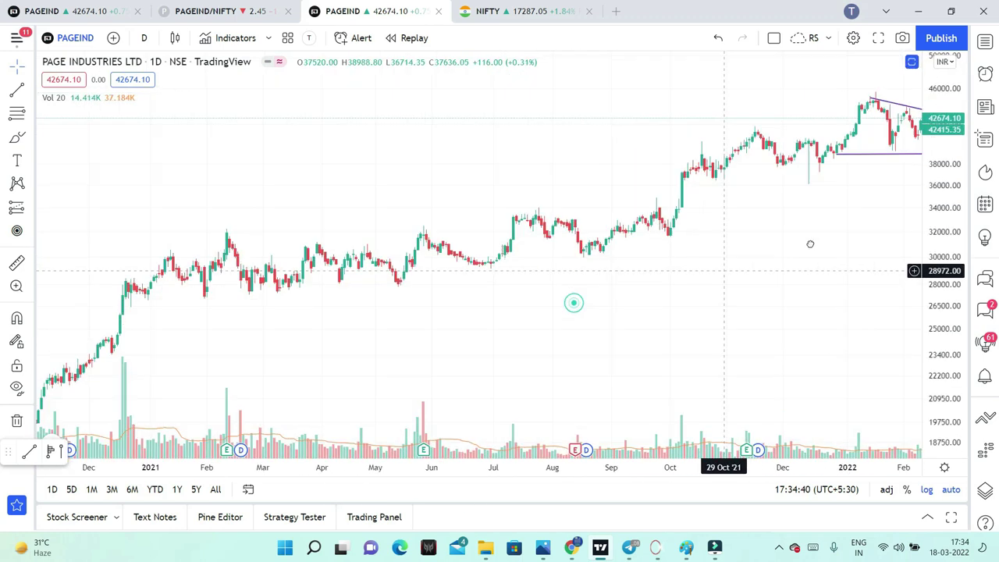
pyautogui.hscroll(-12, 533, 299)
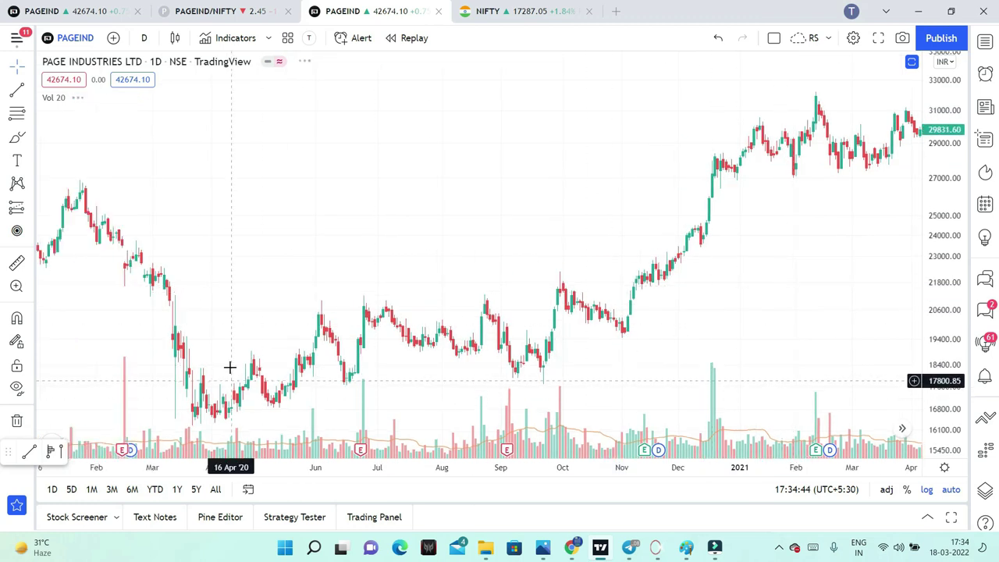
pyautogui.moveTo(724, 300); pyautogui.dragTo(415, 346)
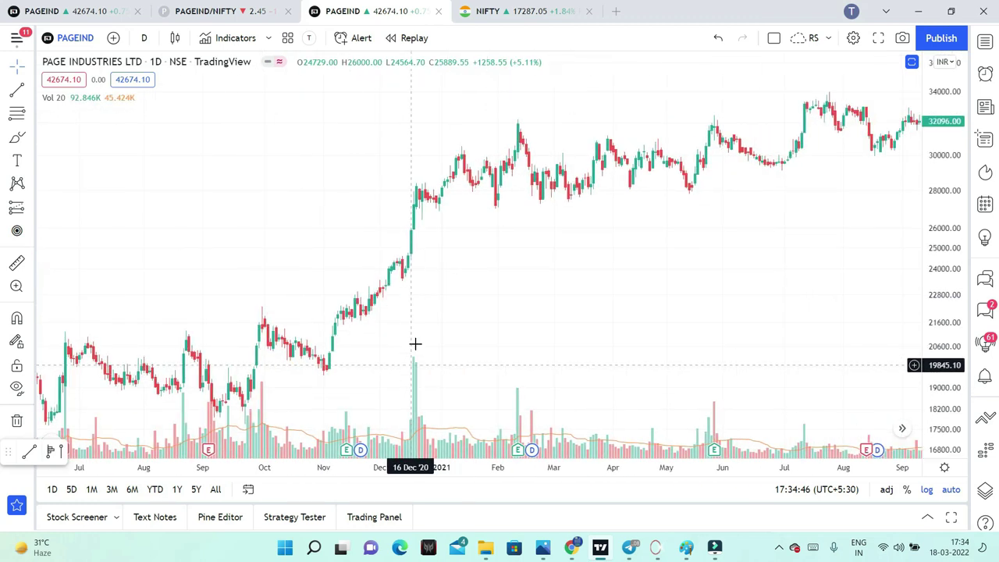
pyautogui.moveTo(709, 263); pyautogui.dragTo(322, 238)
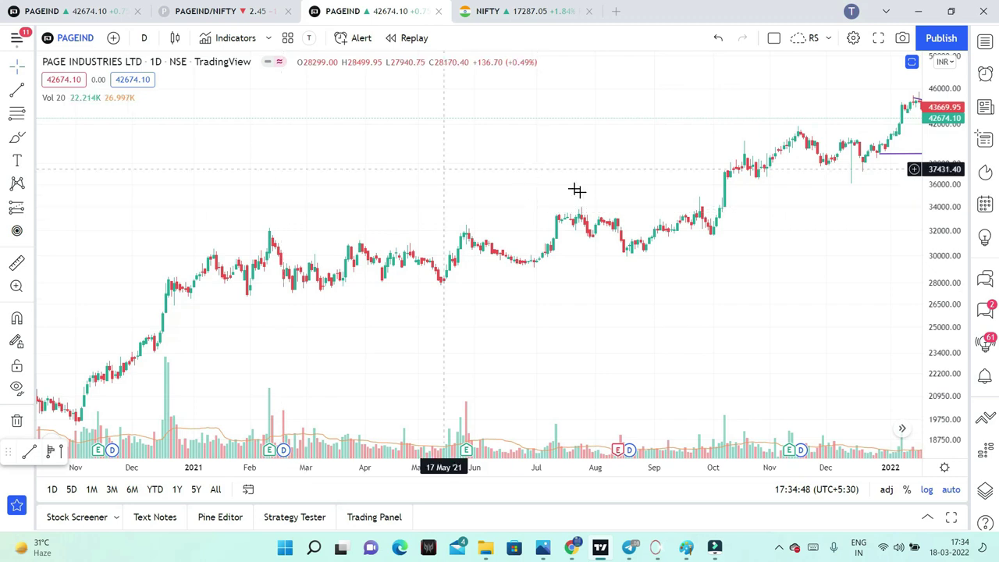
pyautogui.moveTo(772, 200); pyautogui.dragTo(450, 334)
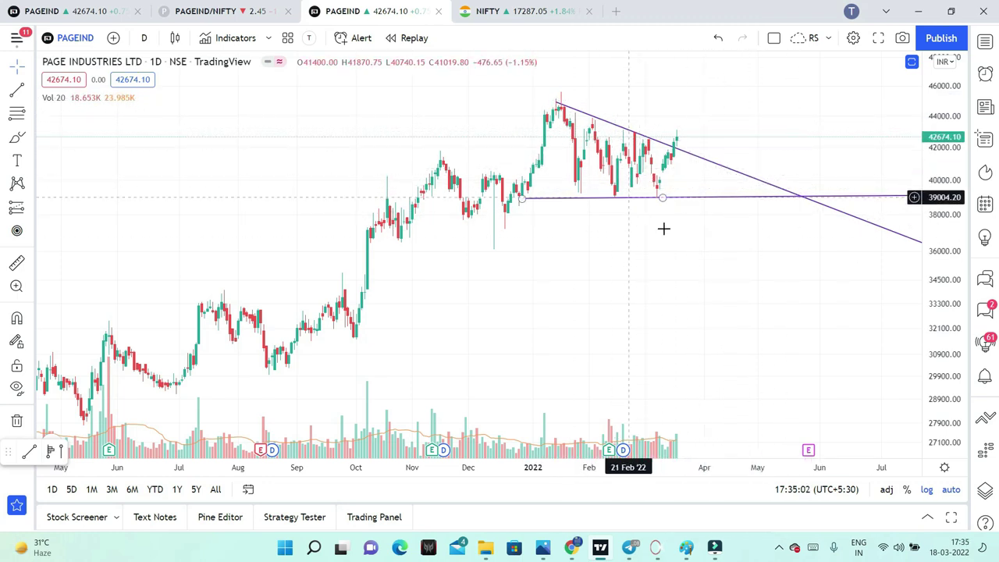
# Step: Switch to TradePoint and examine the PAGEIND Point & Figure chart with its trendline and ADX
pyautogui.click(654, 547)
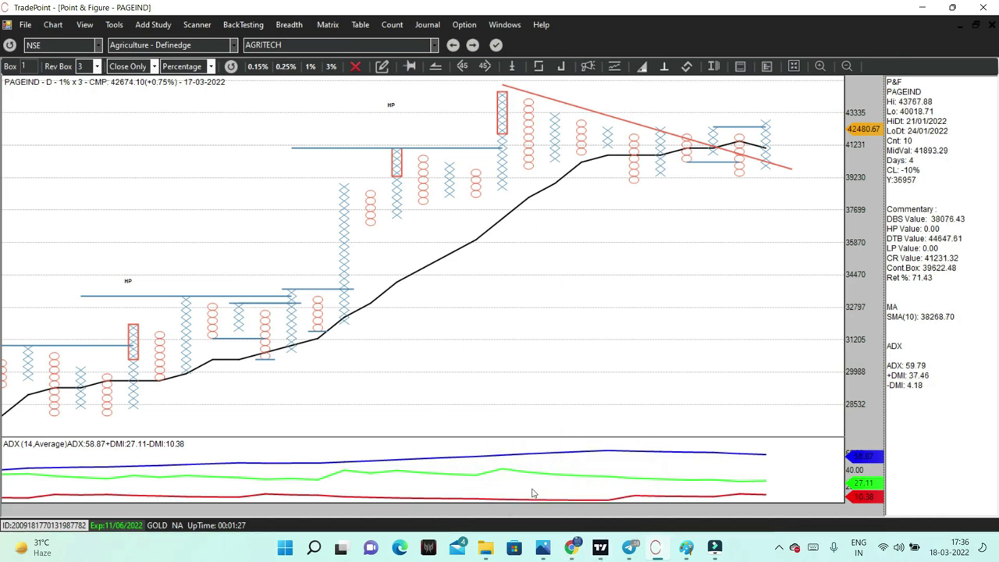
pyautogui.moveTo(648, 551)
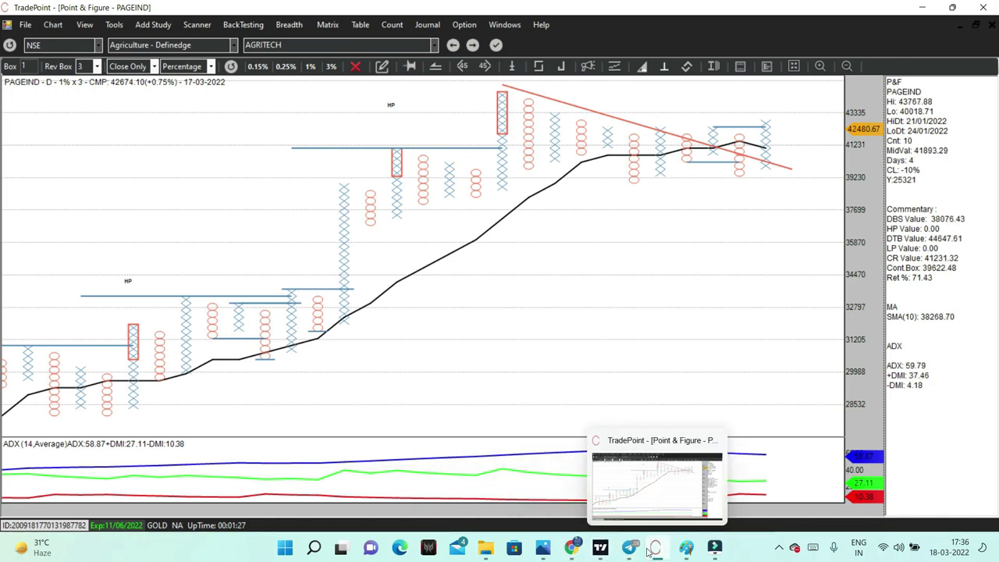
# Step: View the Page vs Nifty.png image in Photos again and return to the PAGEIND trendline chart in TradingView
pyautogui.click(584, 549)
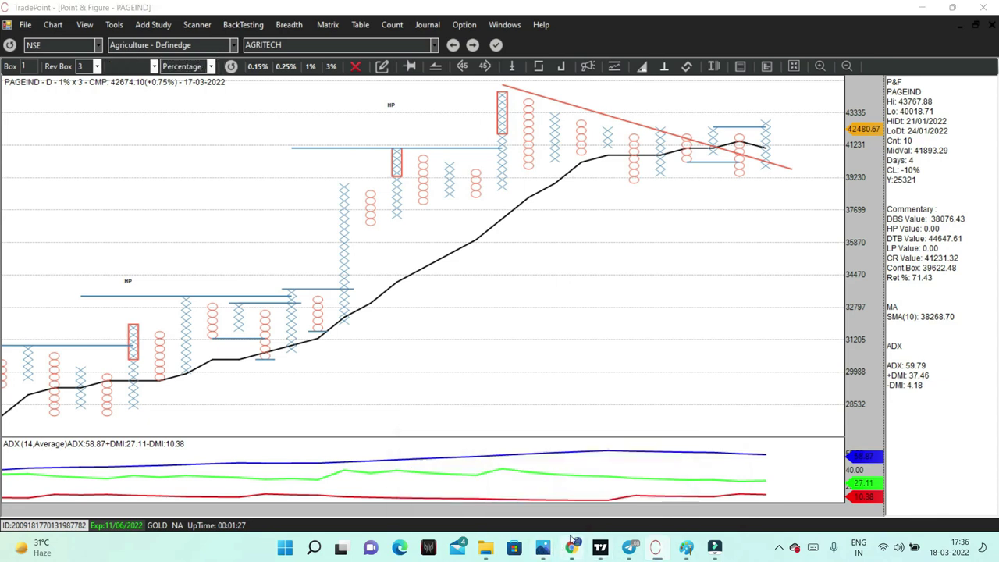
pyautogui.click(571, 551)
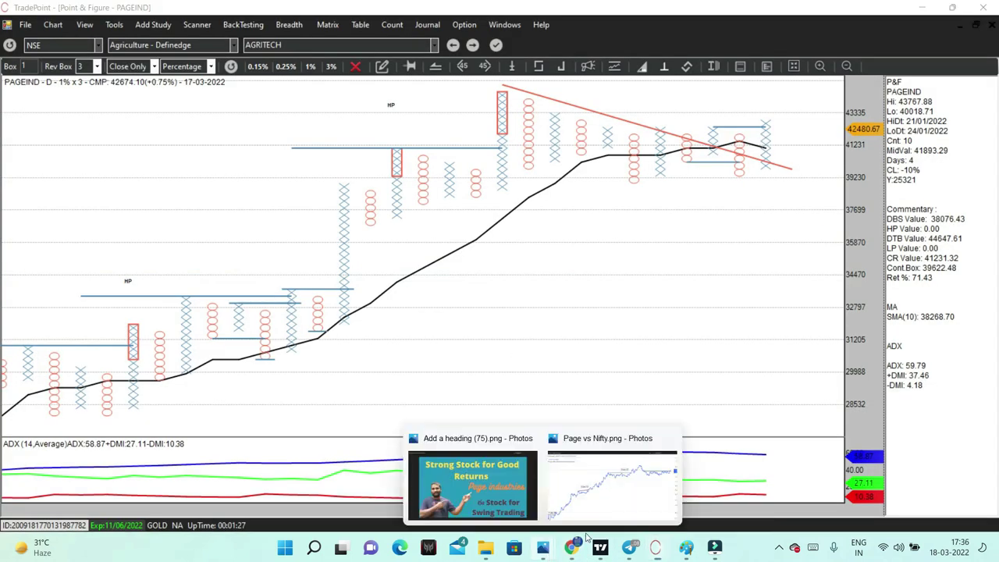
pyautogui.click(624, 509)
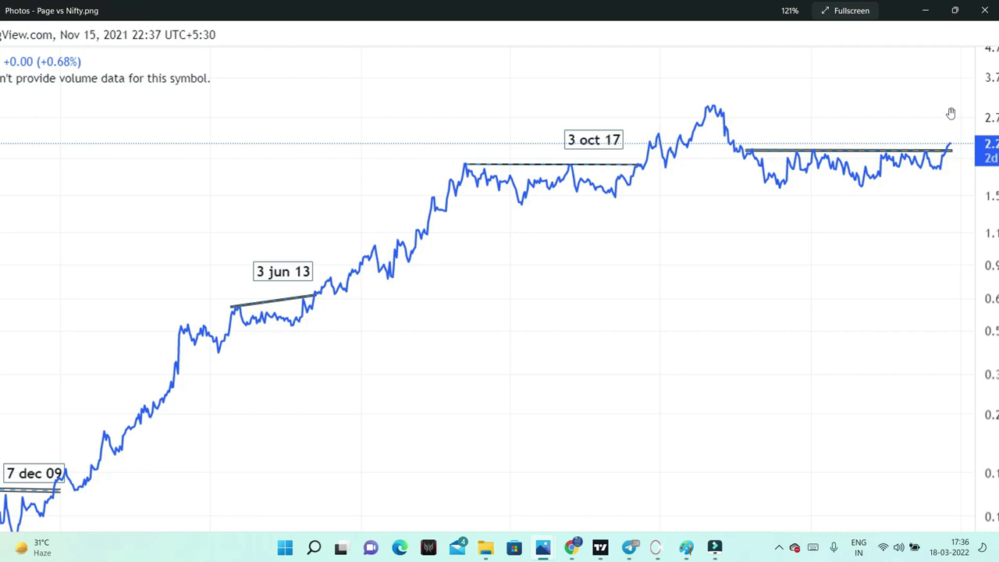
pyautogui.click(599, 549)
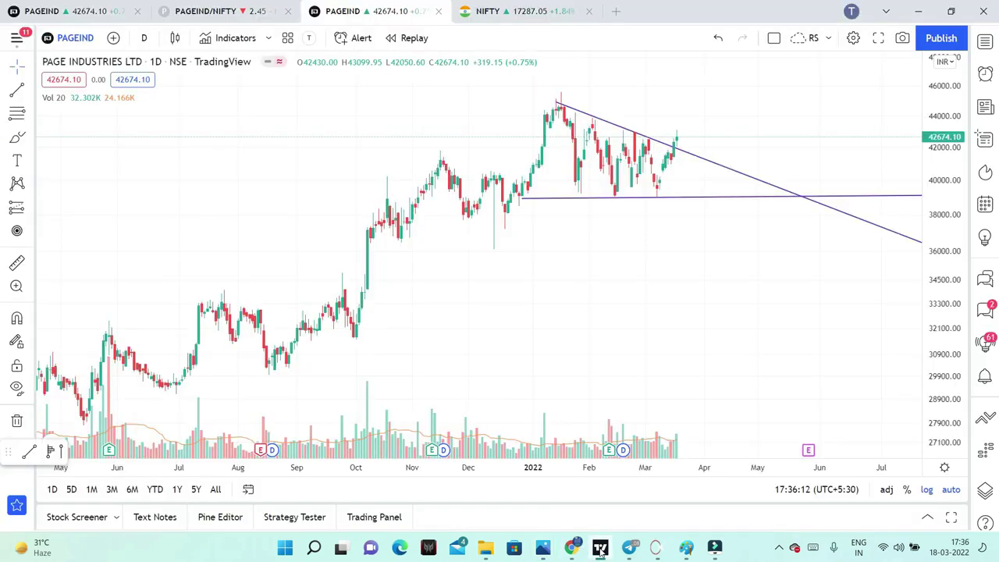
# Step: In Paint, draw a black horizontal line across the relative-strength chart's peak near 3.00, plus a rising line from the latest price and a small circle where they meet
pyautogui.click(603, 555)
pyautogui.click(685, 548)
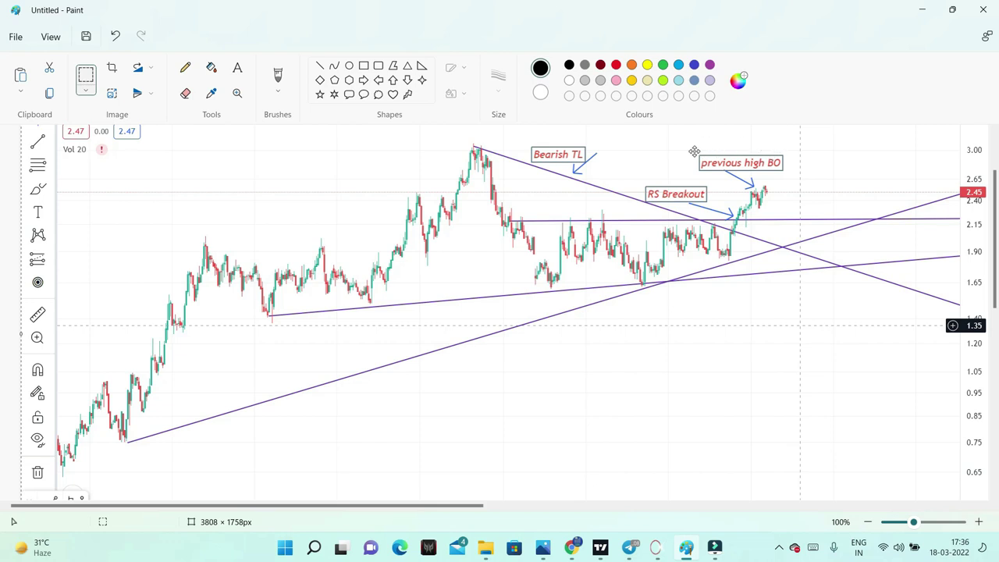
pyautogui.click(320, 65)
pyautogui.moveTo(462, 146); pyautogui.dragTo(864, 146)
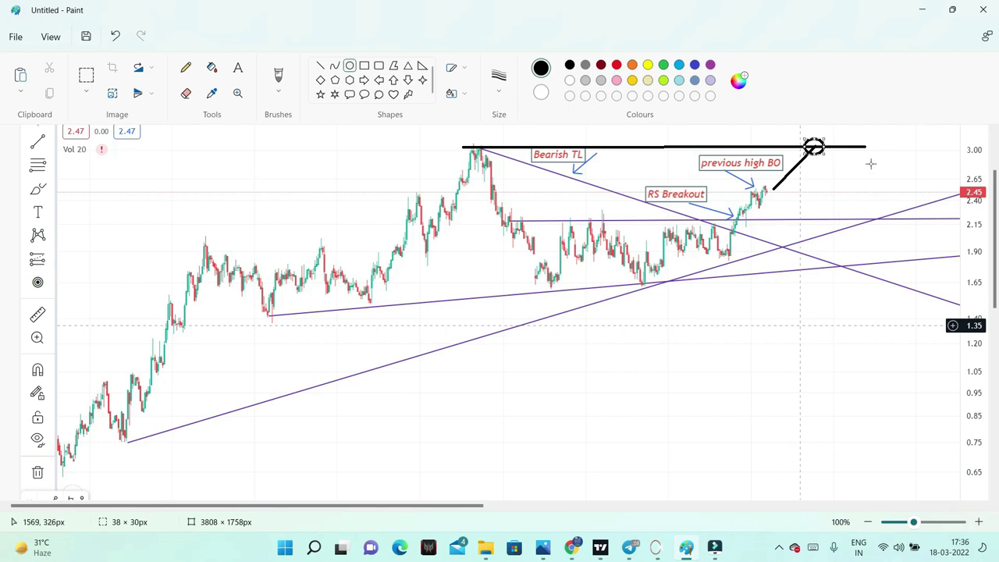
pyautogui.click(918, 13)
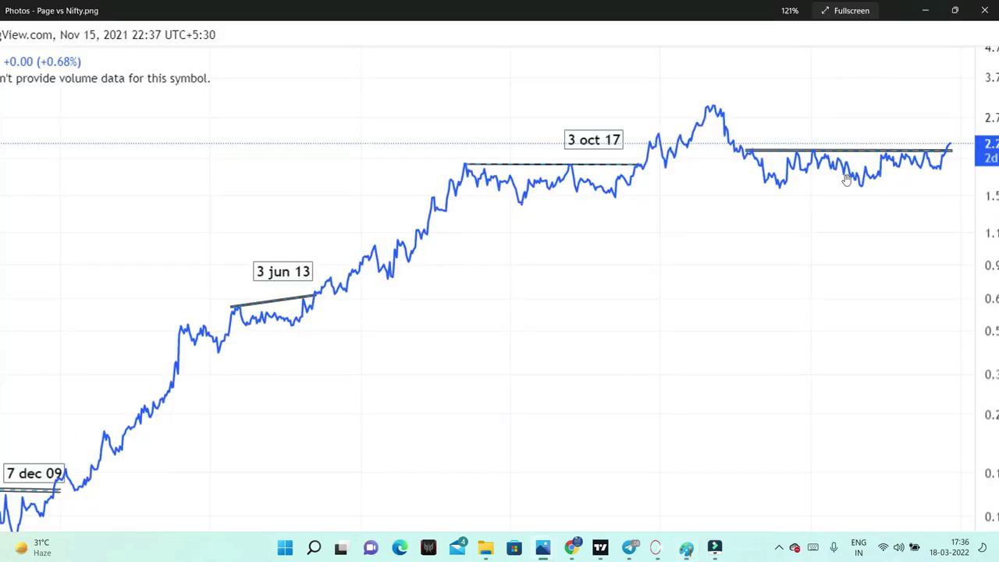
# Step: Return to TradingView and review the PAGEIND daily chart that carries the two price-range measurements
pyautogui.click(569, 548)
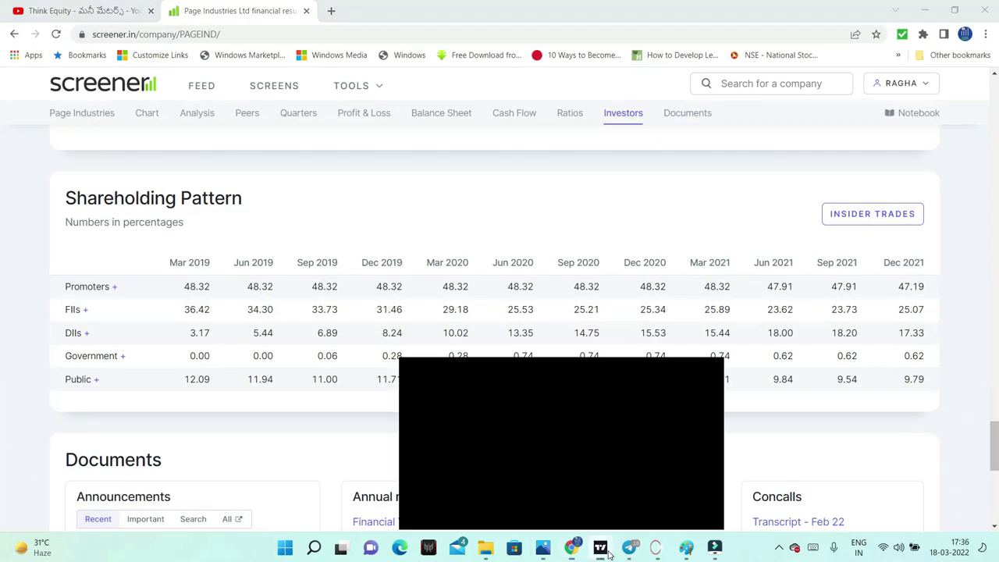
pyautogui.click(600, 547)
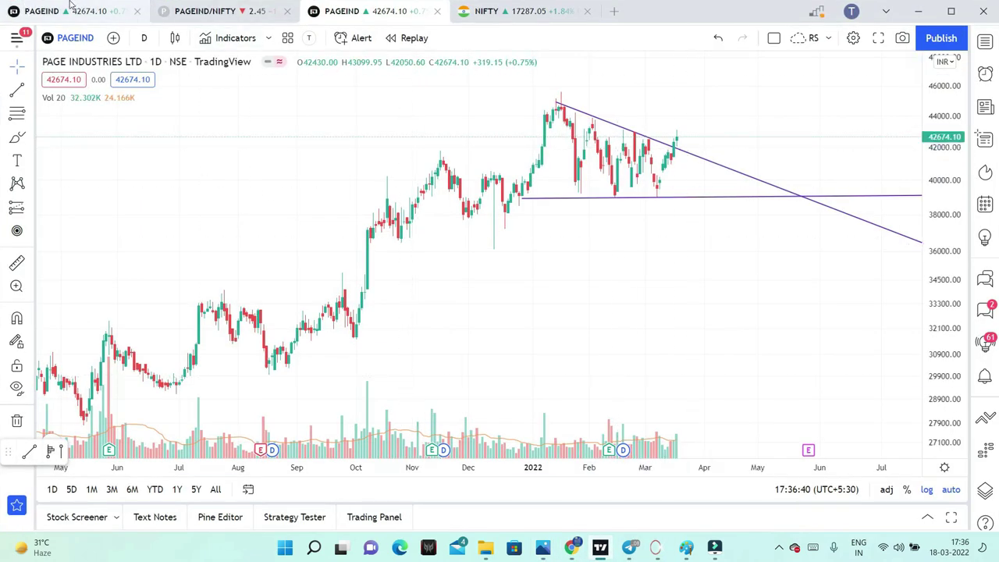
pyautogui.click(25, 10)
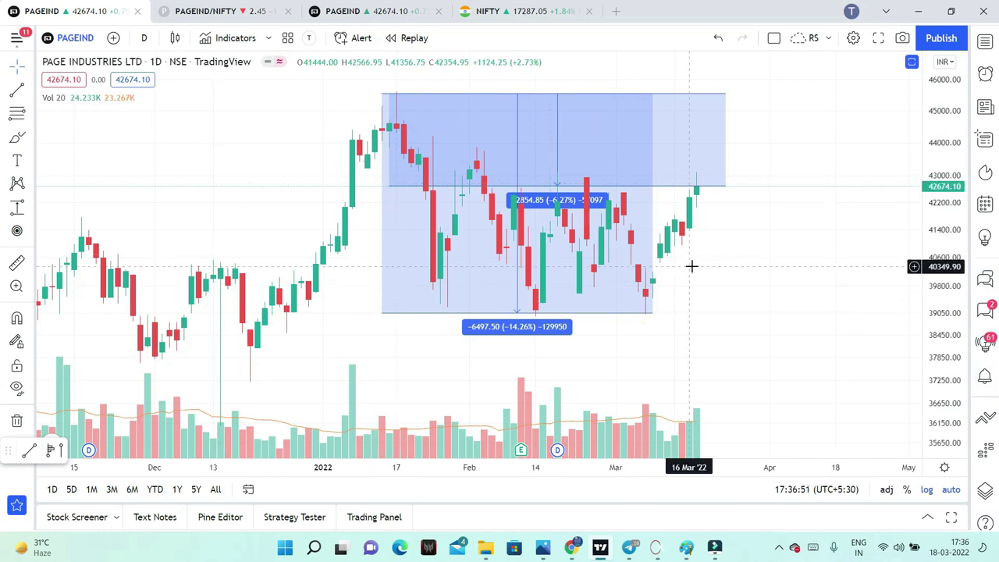
pyautogui.scroll(-2, 630, 270)
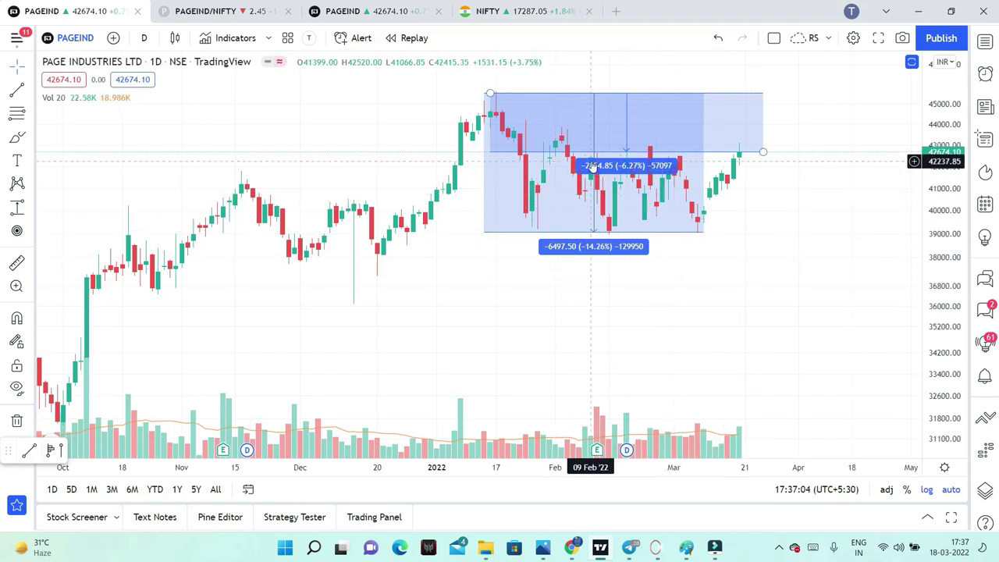
# Step: Browse the Think Equity channel's uploaded videos on YouTube and view the Think Equity - Learn to Earn channel in Telegram
pyautogui.hotkey('alt', 'Tab')
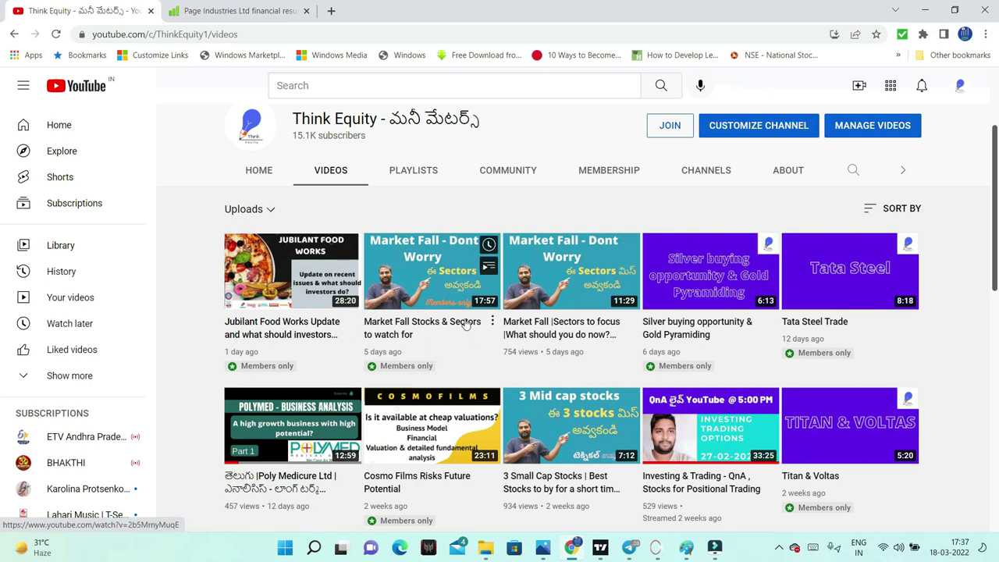
pyautogui.scroll(-1, 468, 327)
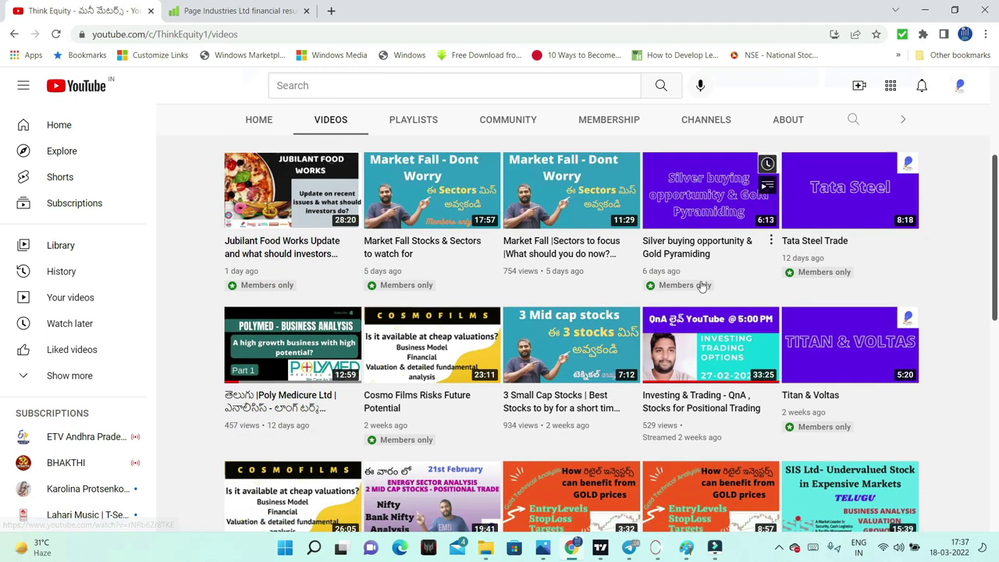
pyautogui.scroll(2, 944, 369)
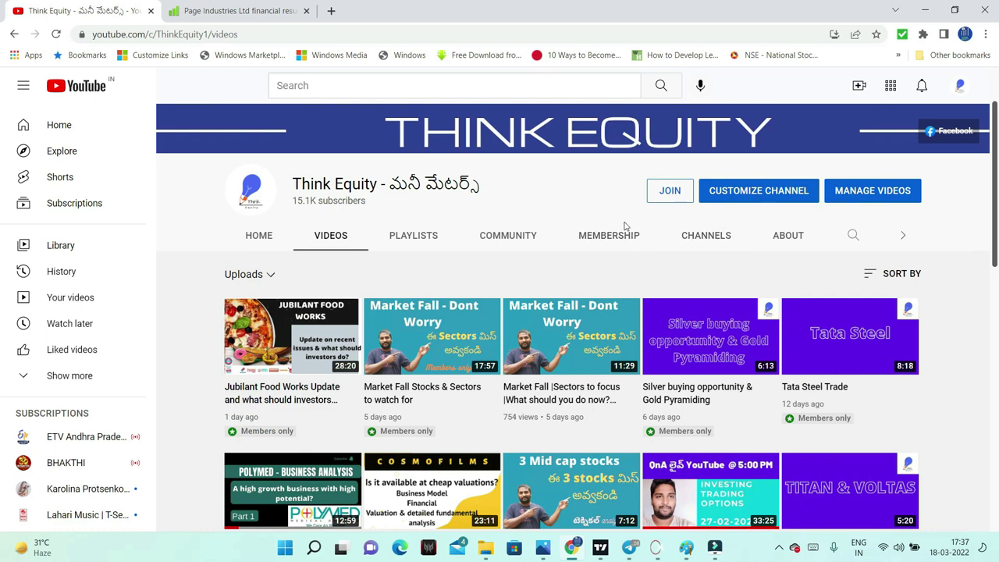
pyautogui.click(628, 548)
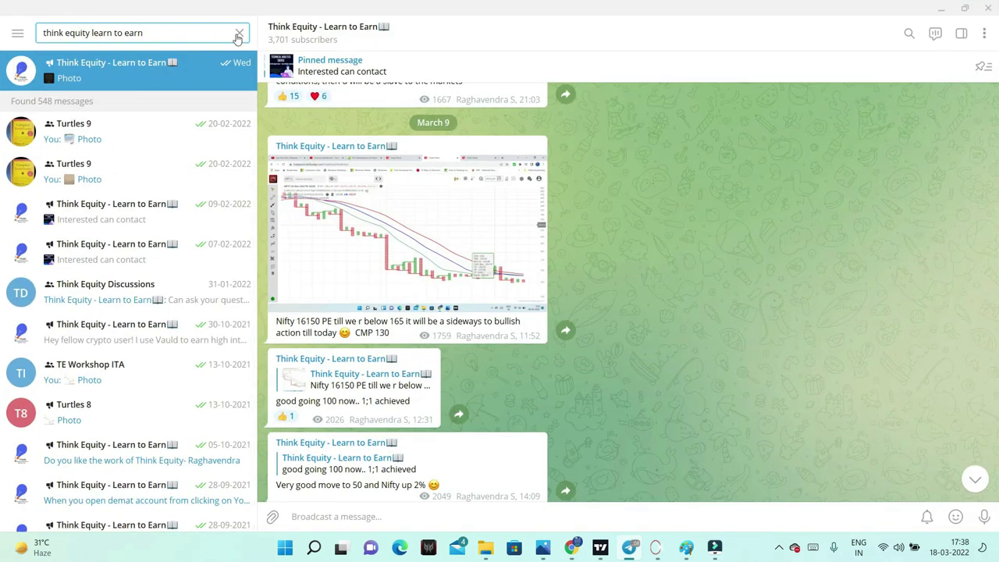
# Step: Go back to the Page Industries page on Screener in Chrome and review the key ratios and company summary
pyautogui.click(572, 548)
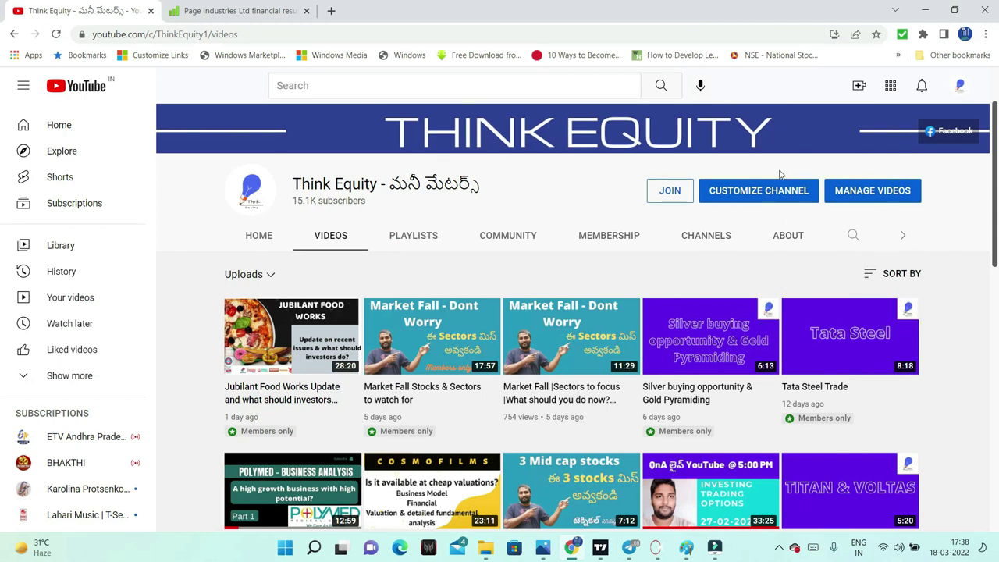
pyautogui.click(218, 9)
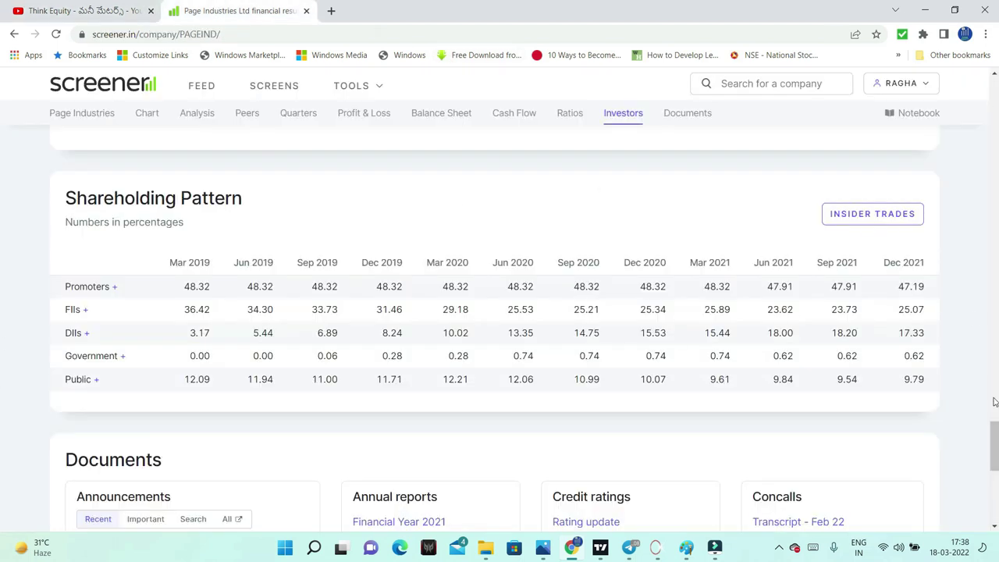
pyautogui.moveTo(993, 442); pyautogui.dragTo(989, 94)
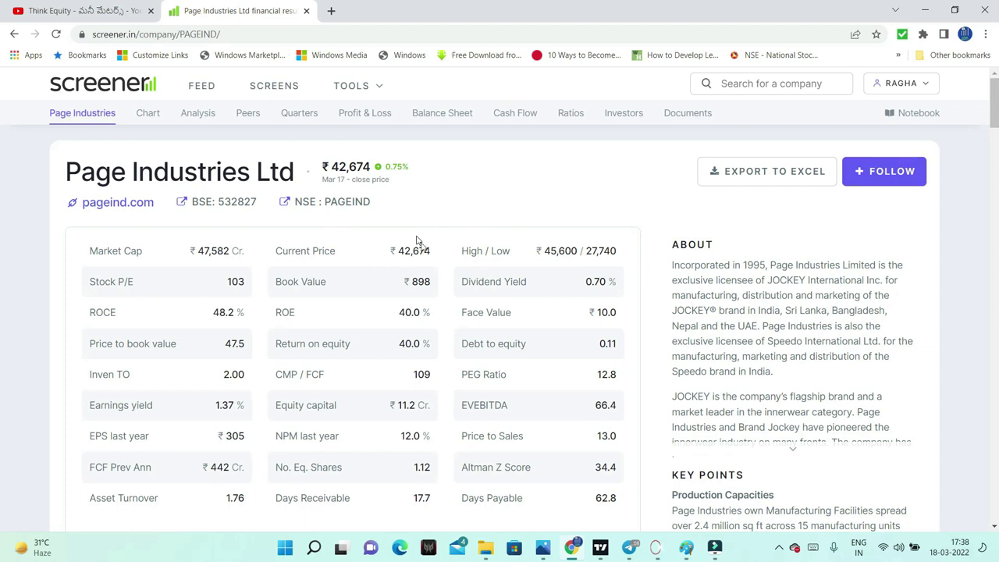
# Step: Switch to the PAGEIND trendline chart in TradingView and set its interval to 1 month
pyautogui.click(602, 549)
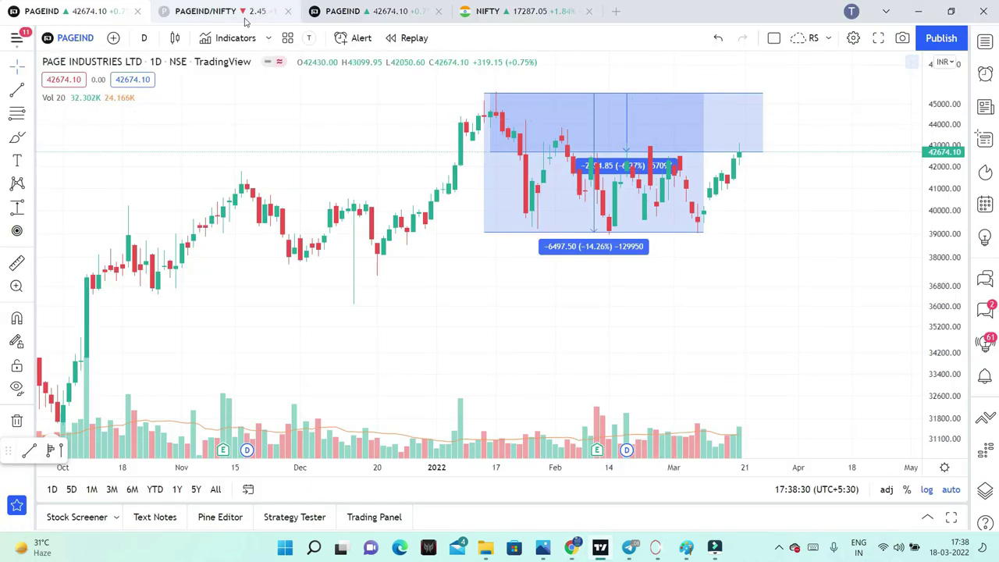
pyautogui.click(408, 9)
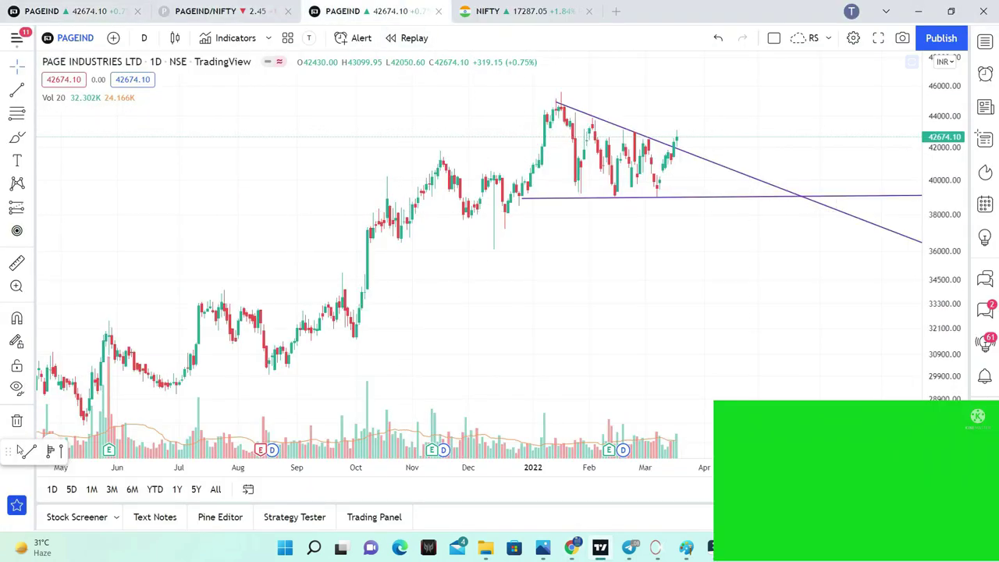
pyautogui.click(145, 37)
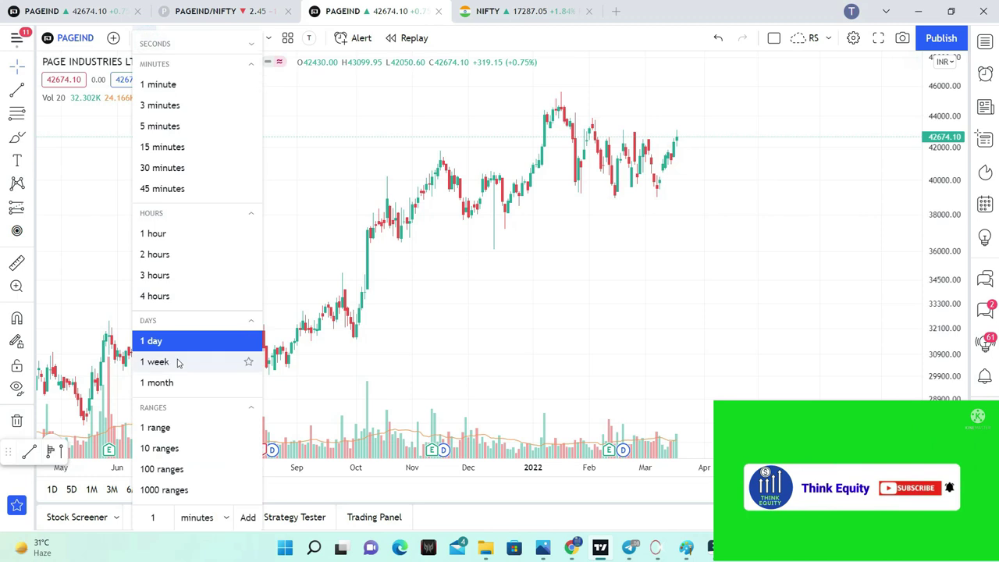
pyautogui.click(199, 382)
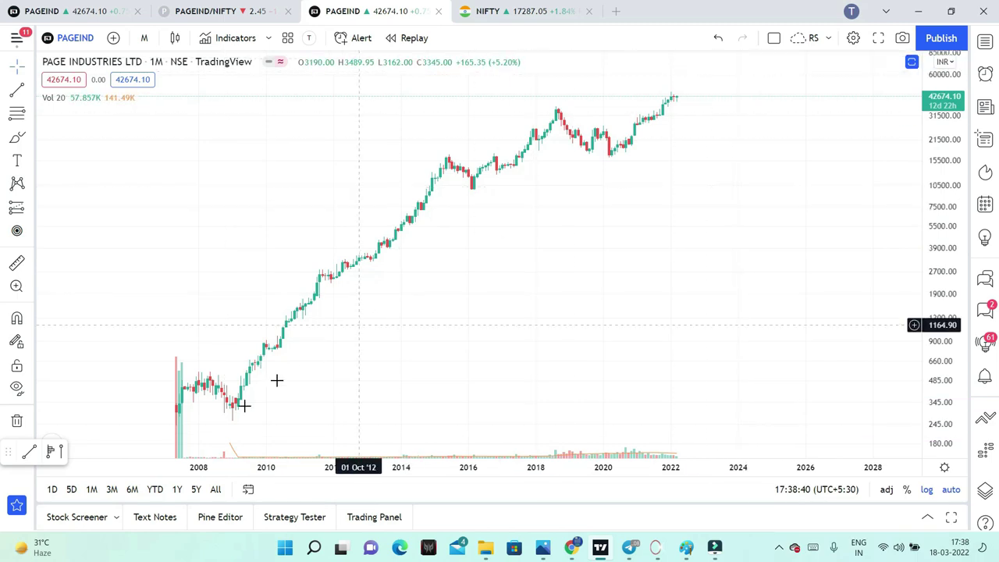
# Step: Examine PAGEIND's monthly price and volume history from its 2007 listing through to 2022
pyautogui.scroll(2, 685, 147)
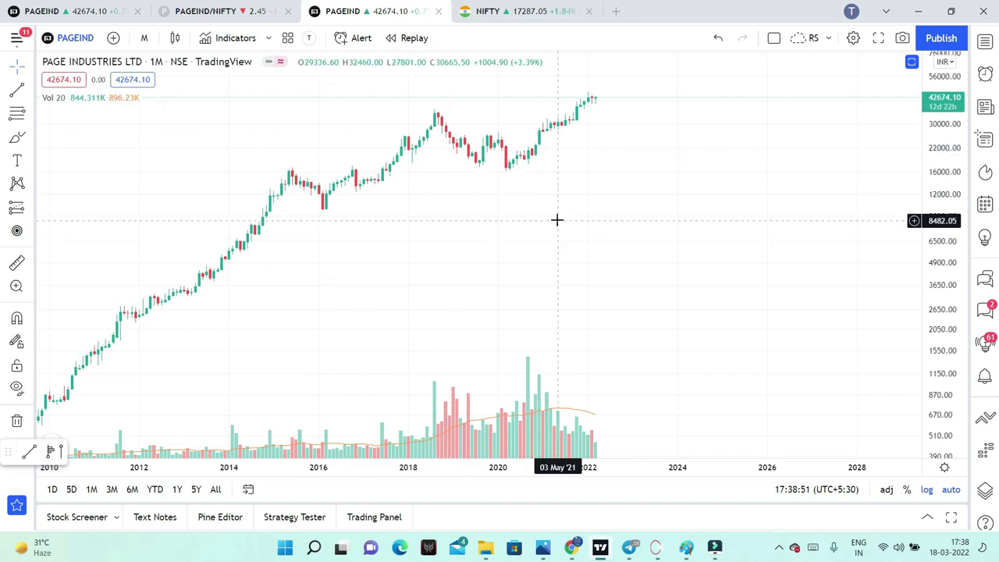
pyautogui.scroll(-3, 547, 223)
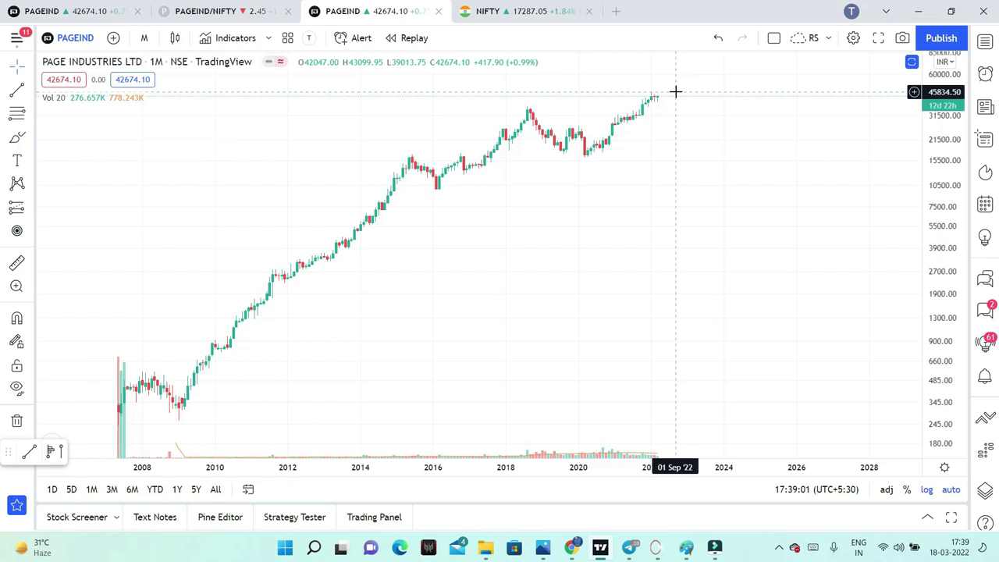
pyautogui.moveTo(679, 112); pyautogui.dragTo(581, 131)
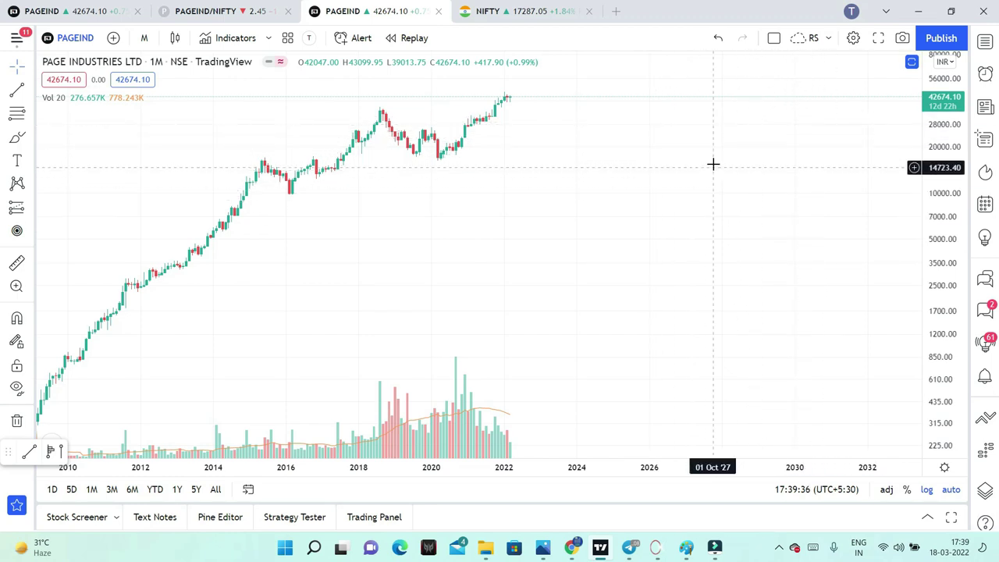
pyautogui.moveTo(713, 163); pyautogui.dragTo(705, 203)
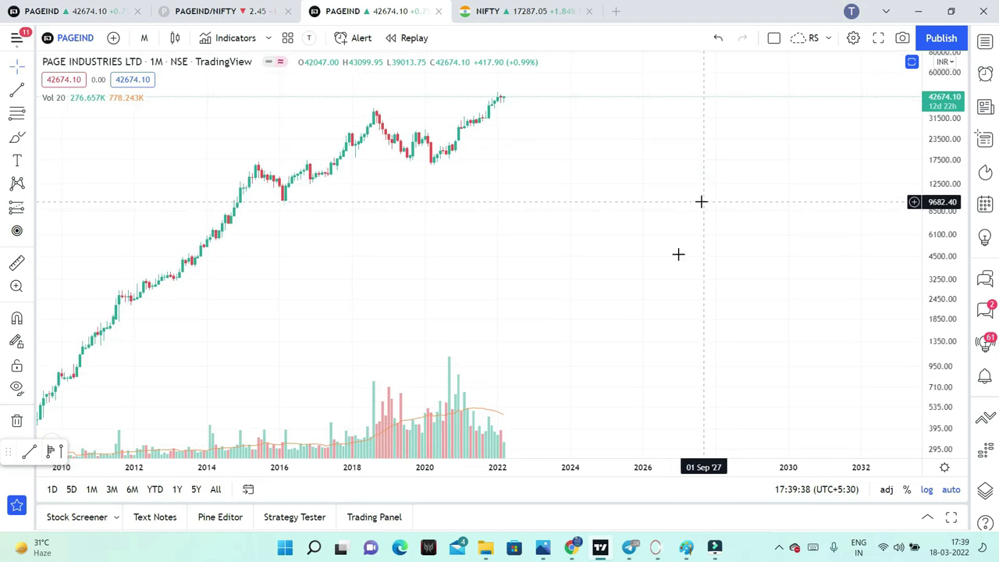